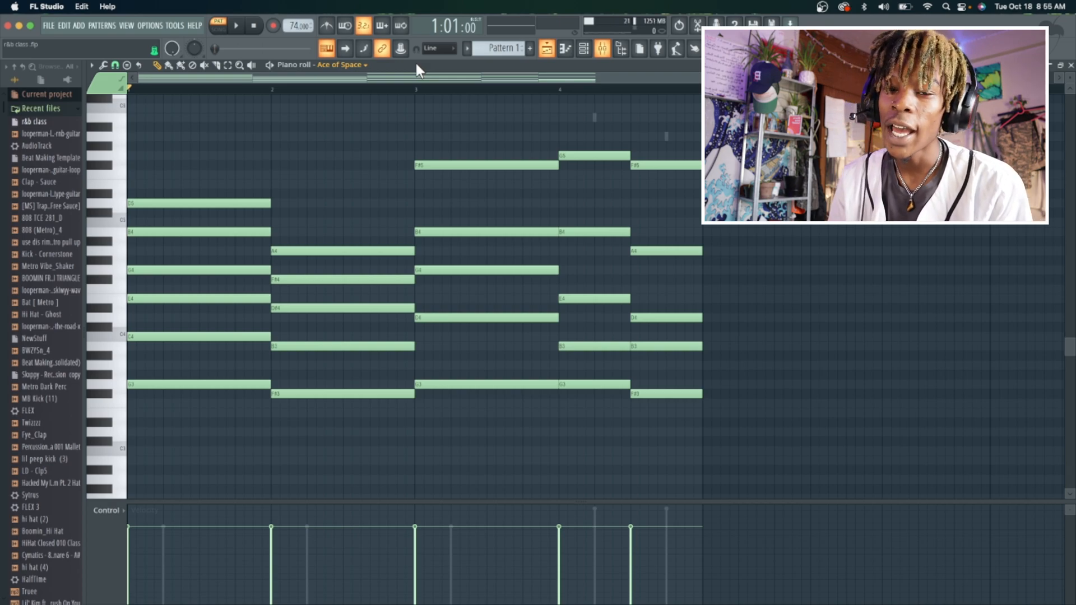
- Draw a melody from the chords' top notes in the Solrak piano roll: D5, A4, F#5, G5 and F#5 across bars 1 to 4
left_click(559, 47)
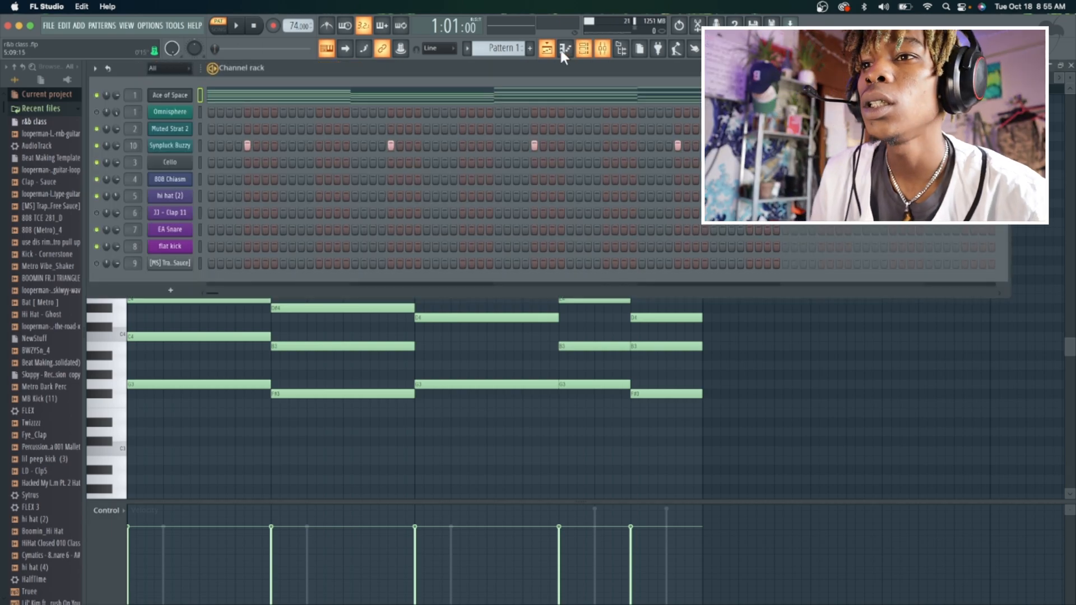
left_click(180, 130)
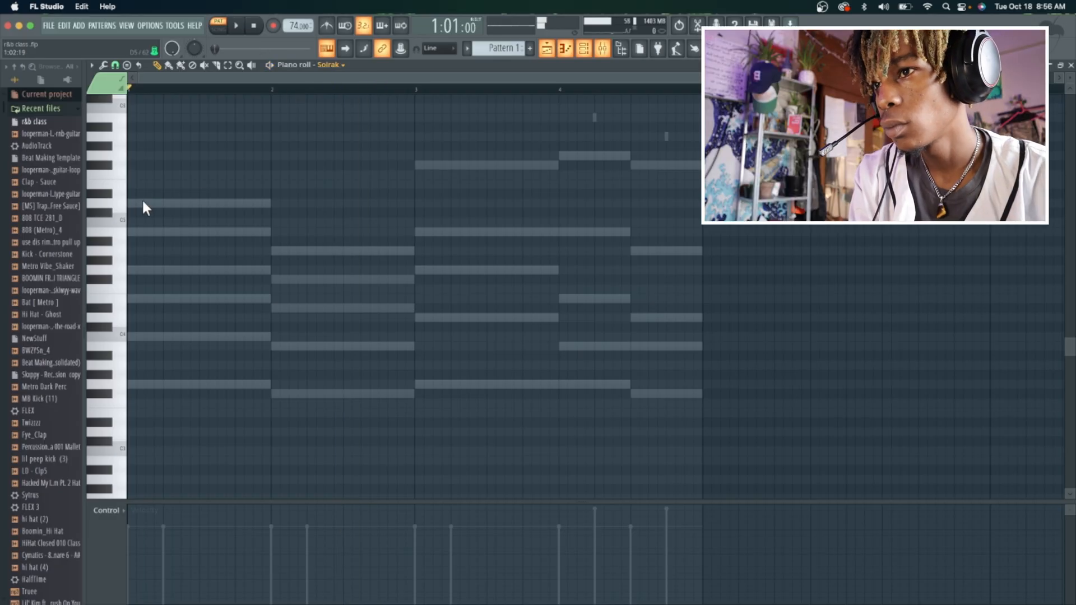
left_click(143, 203)
left_click_drag(163, 203, 235, 203)
left_click(276, 251)
left_click(422, 165)
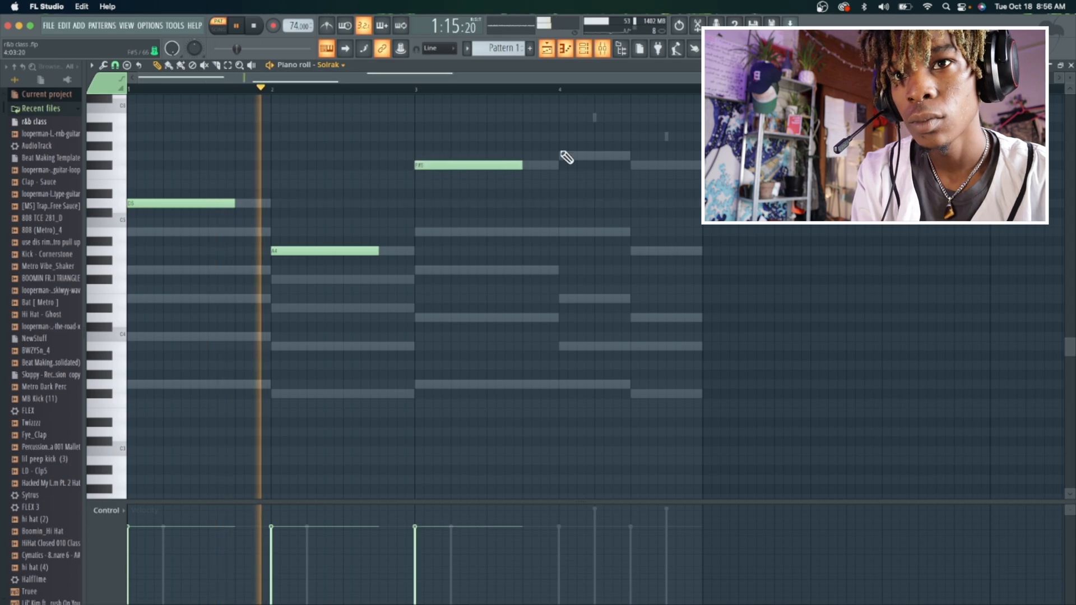
left_click(565, 156)
left_click(638, 164)
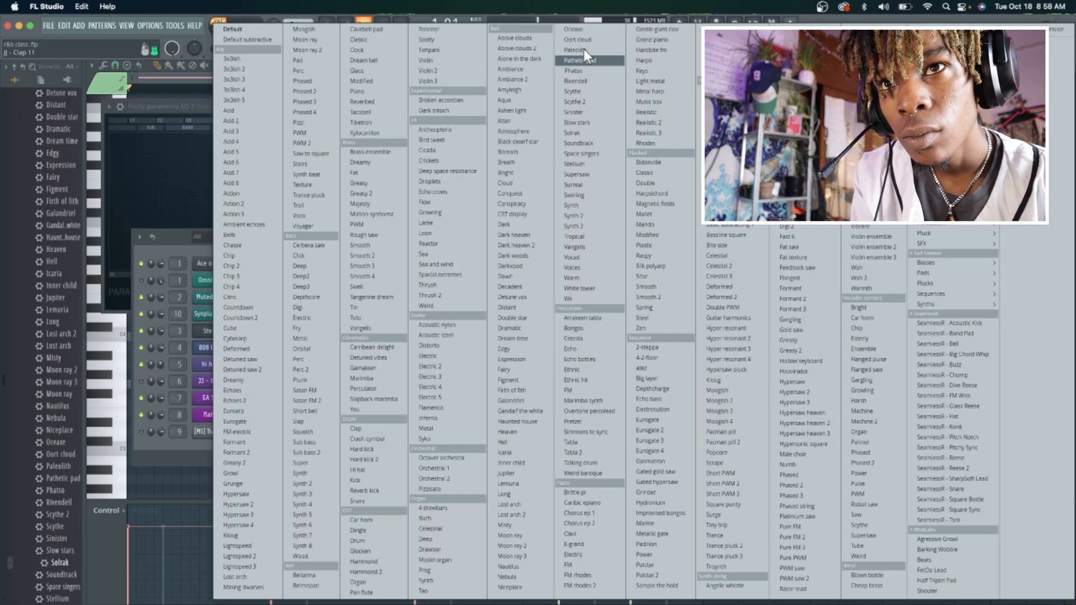
- Audition the Paleolith preset, load Atlan as the melody sound instead and show its notes in the piano roll
left_click(585, 50)
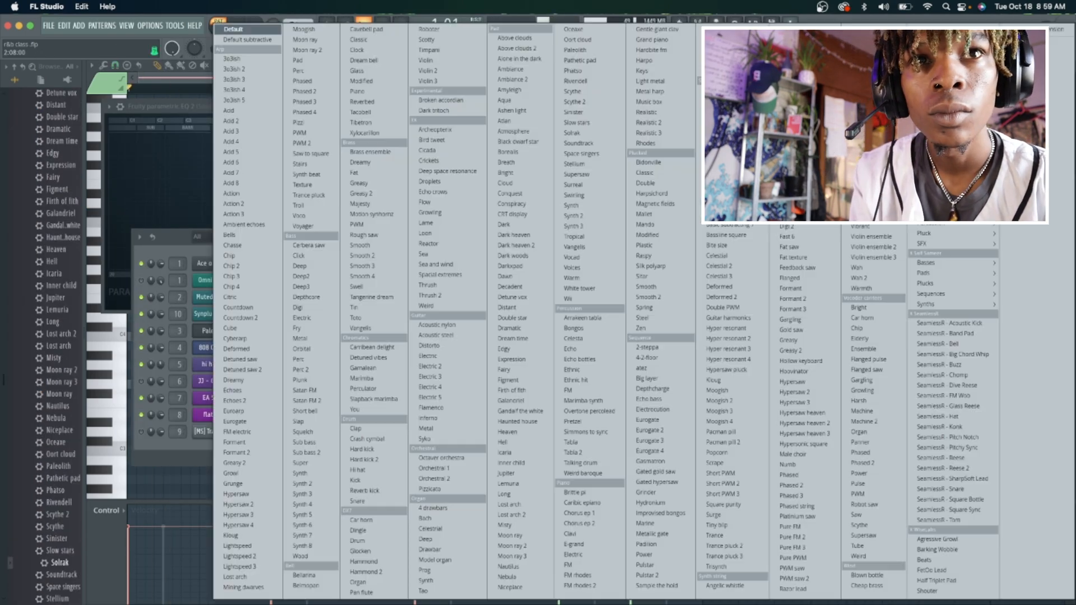
left_click(500, 238)
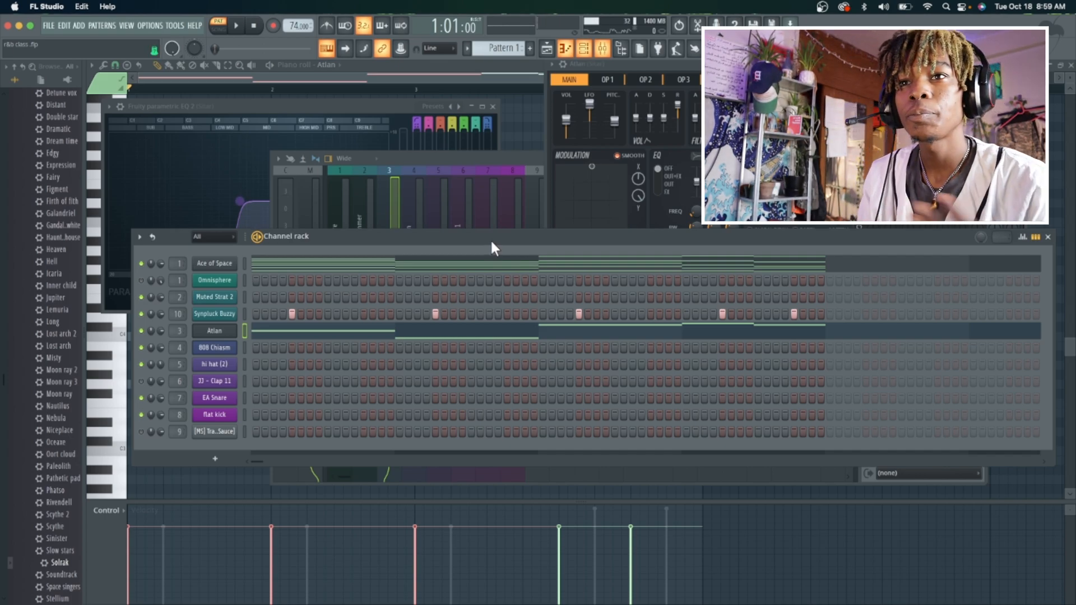
left_click(566, 49)
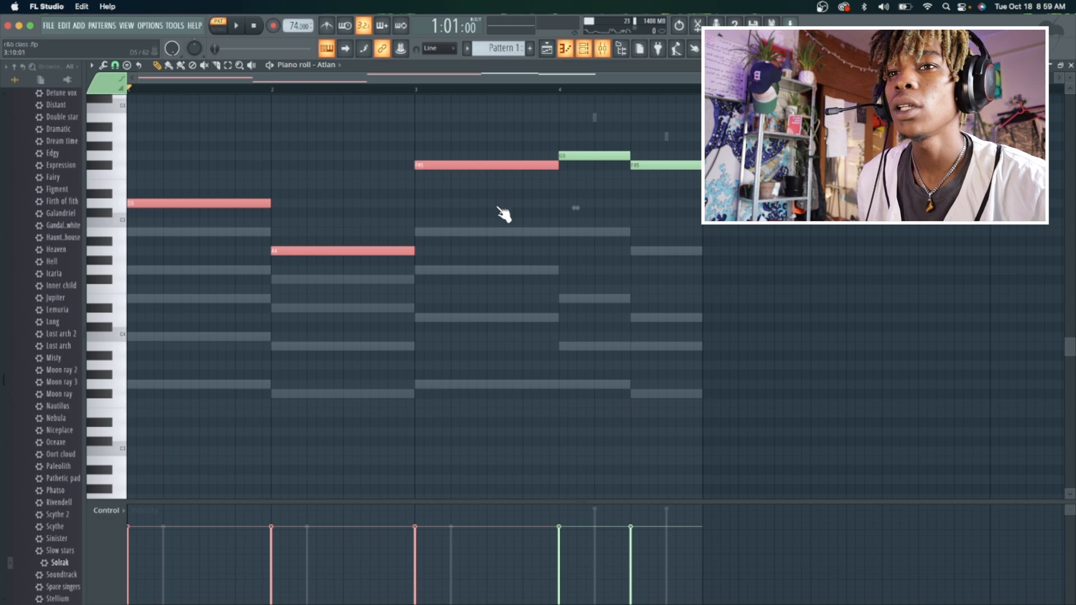
scroll(503, 213, "down", 5)
scroll(503, 213, "up", 4)
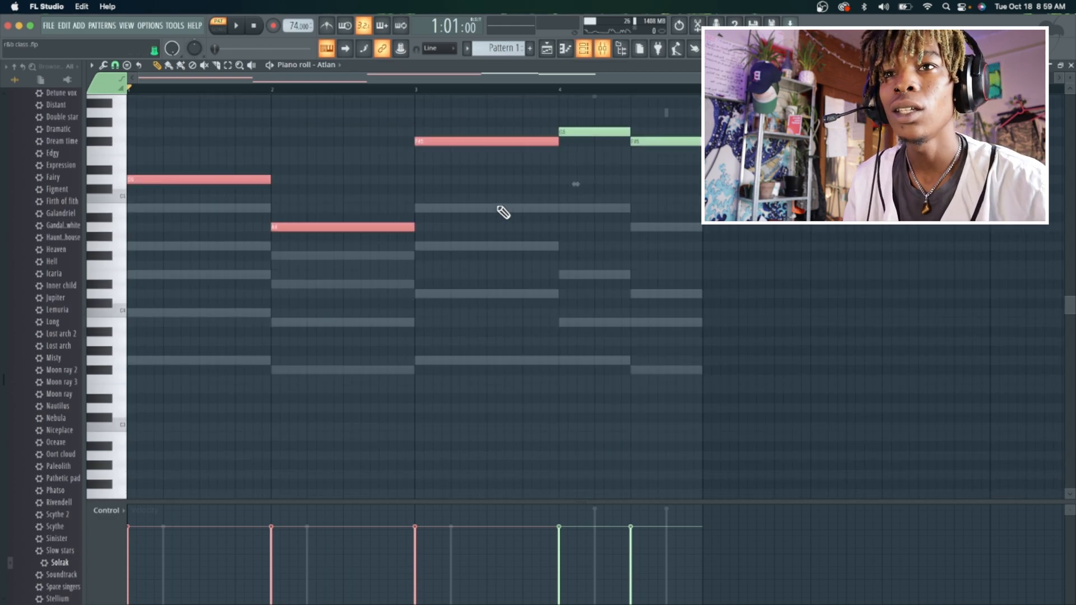
scroll(502, 211, "up", 5)
- Lower the volume of the Omnisphere mixer track slightly
left_click(602, 50)
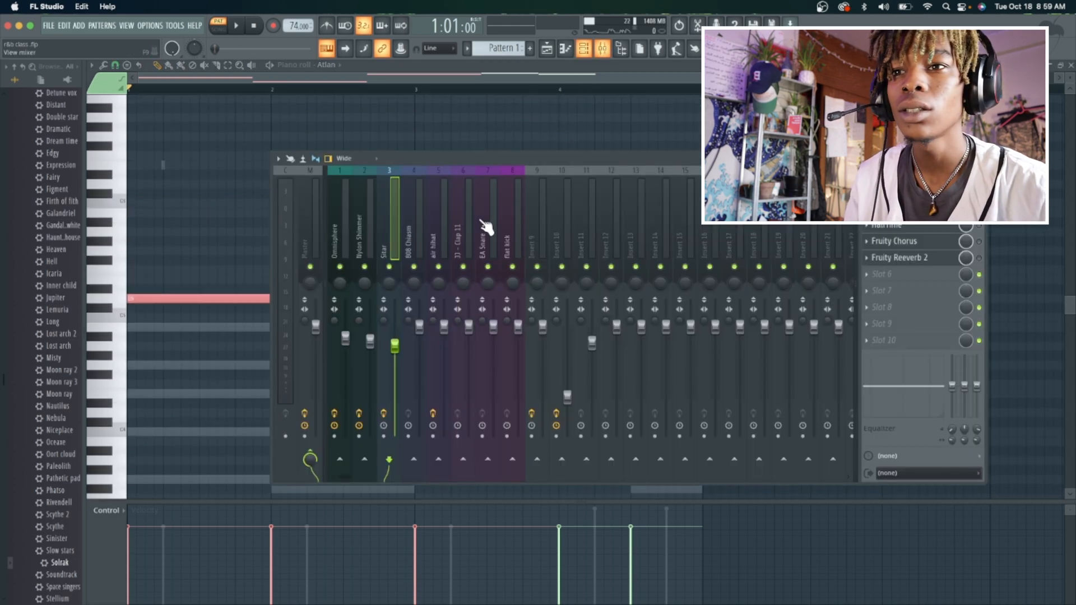
left_click(347, 240)
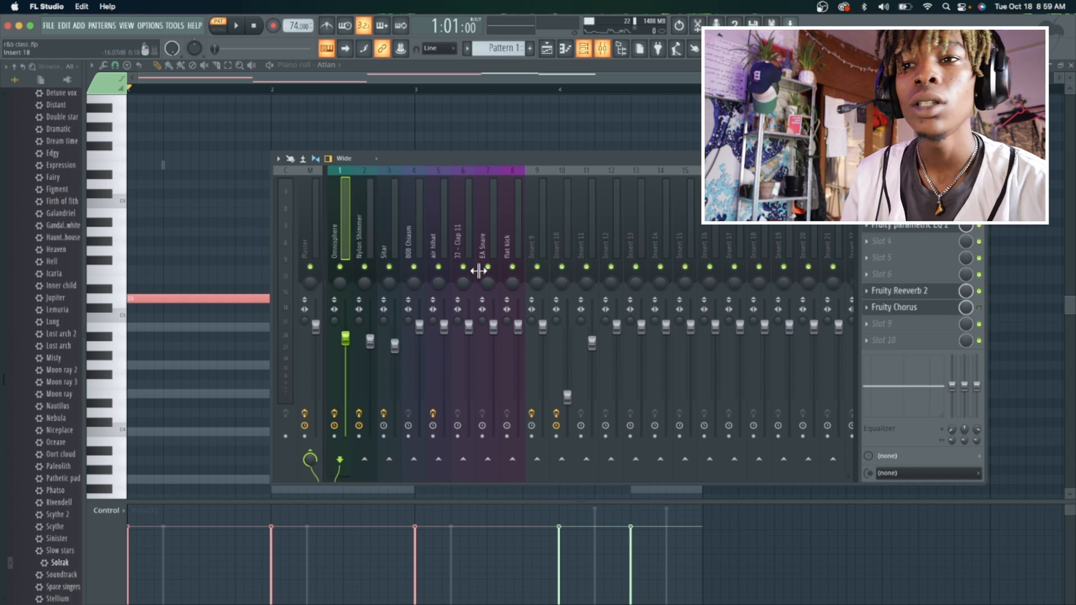
left_click_drag(345, 339, 346, 349)
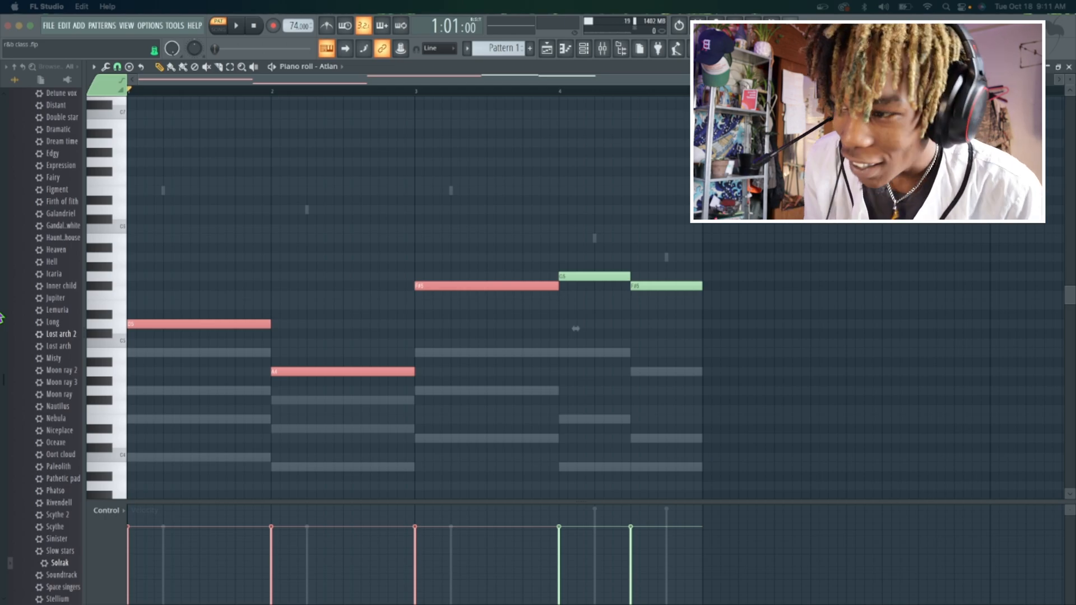
- Delete the first three notes of the Atlan melody: D5, A4 and F#5
scroll(344, 177, "down", 3)
scroll(345, 176, "down", 1)
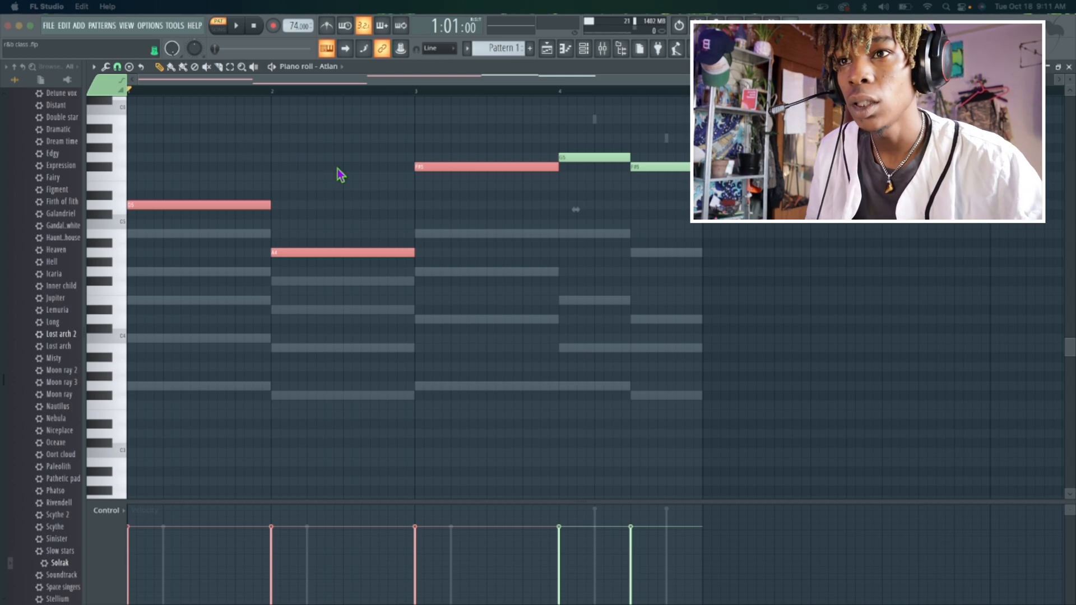
right_click(479, 167)
right_click(361, 253)
right_click(234, 205)
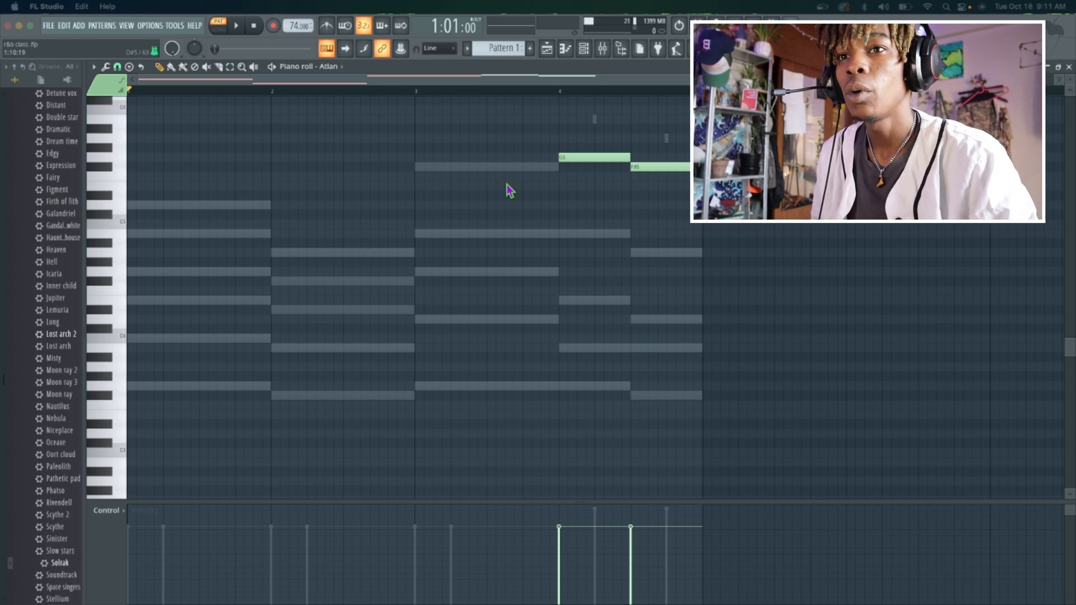
- Place a trial C#5 note in bar 3 of the Atlan melody and undo the latest note edits
left_click(442, 217)
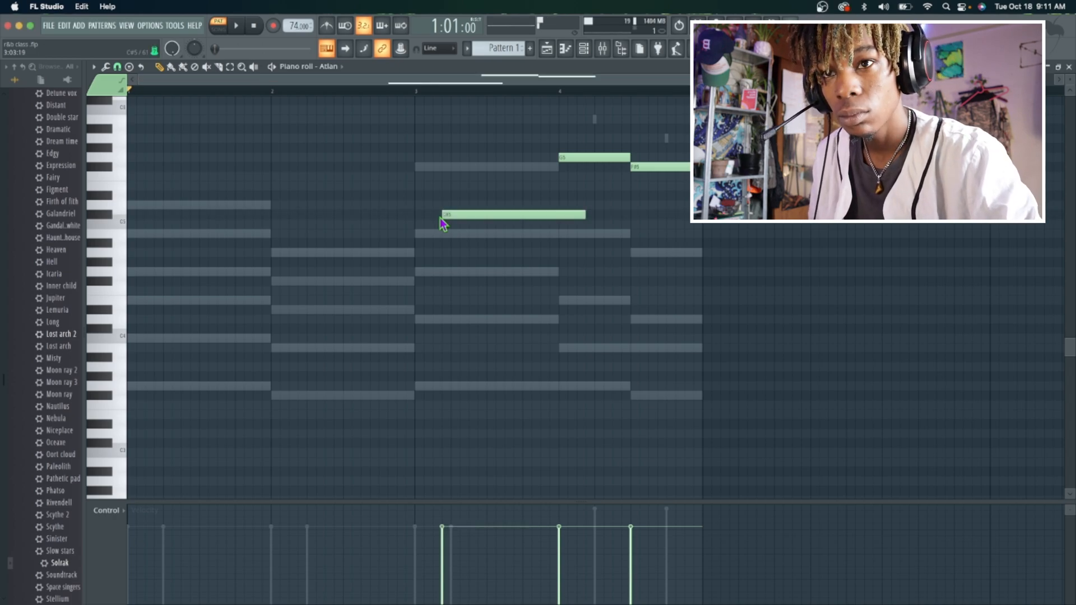
key("super+z")
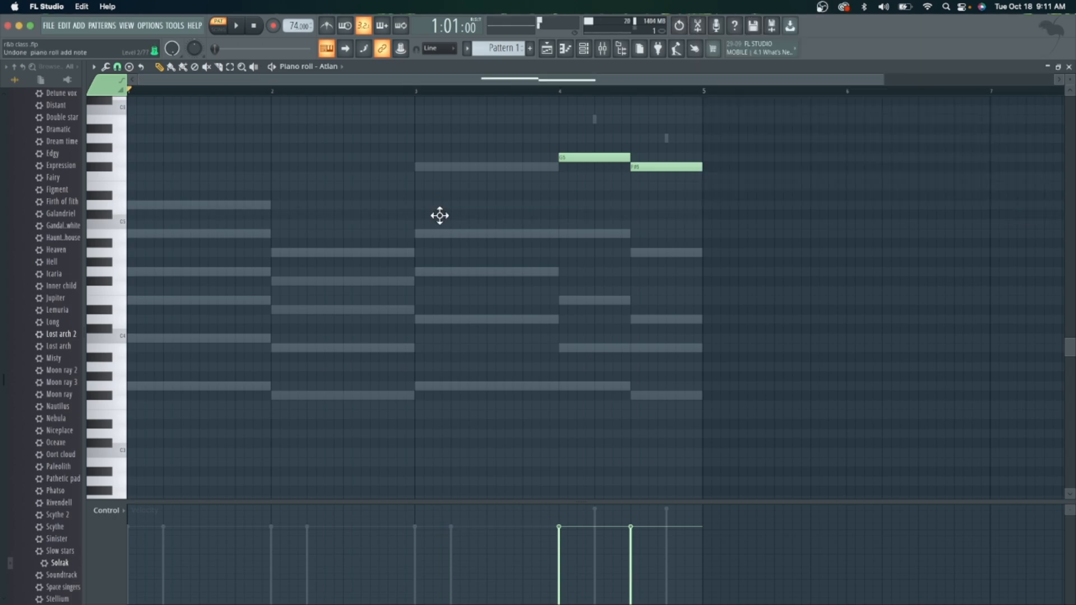
key("super+z")
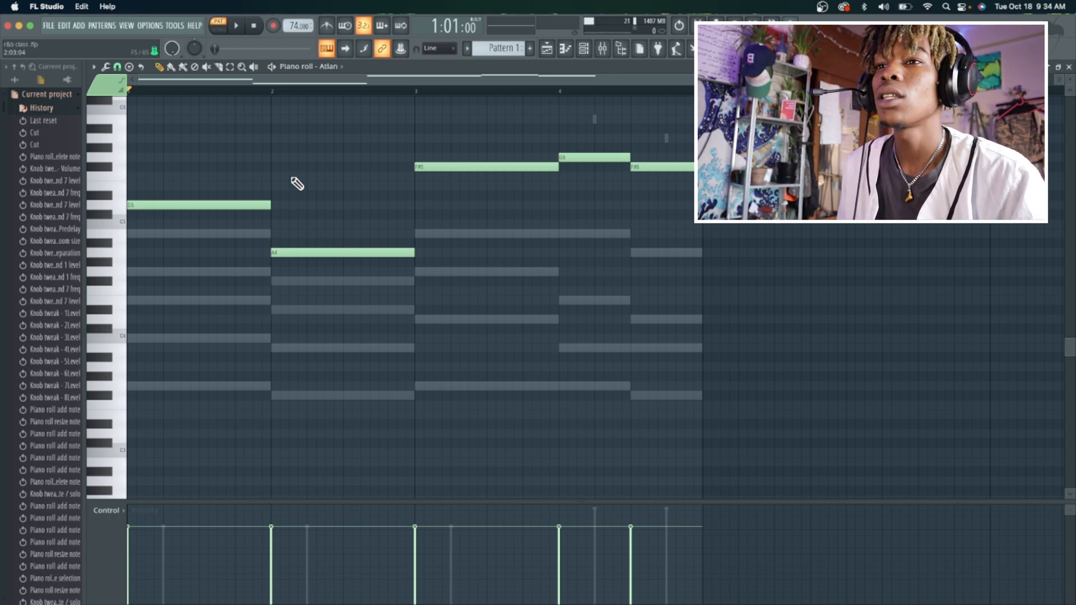
- Set the audio device to iShowU Audio Capture in the audio settings and close them
key("space")
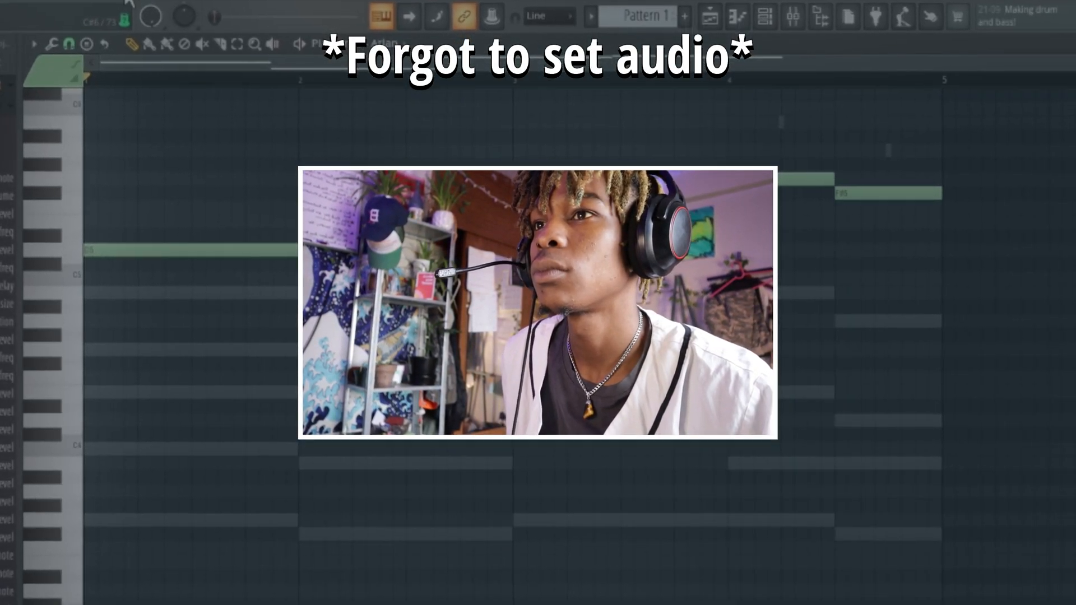
left_click(153, 8)
left_click(140, 27)
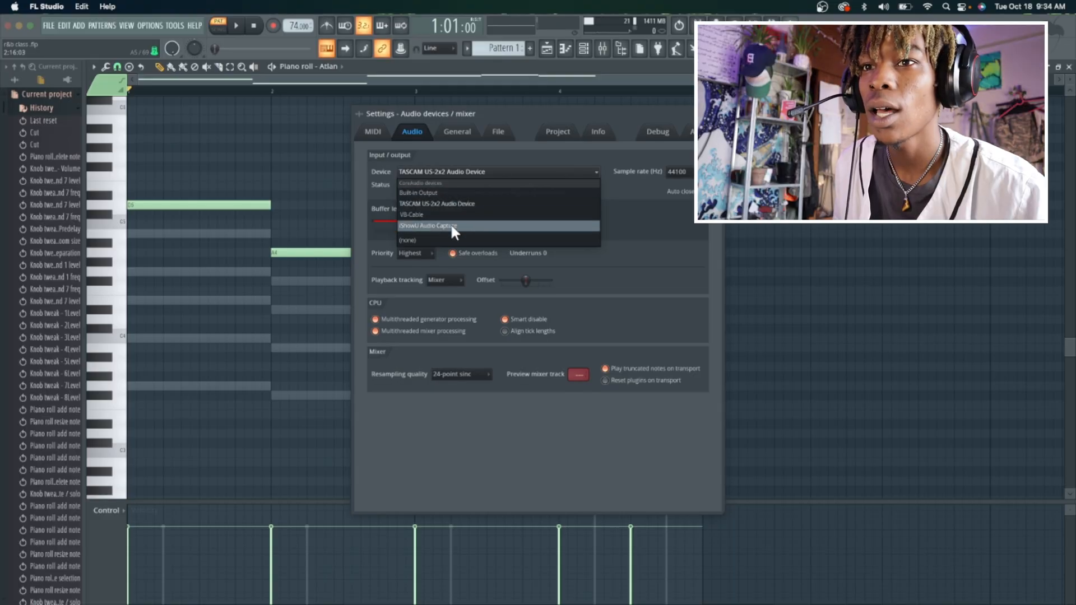
left_click(452, 229)
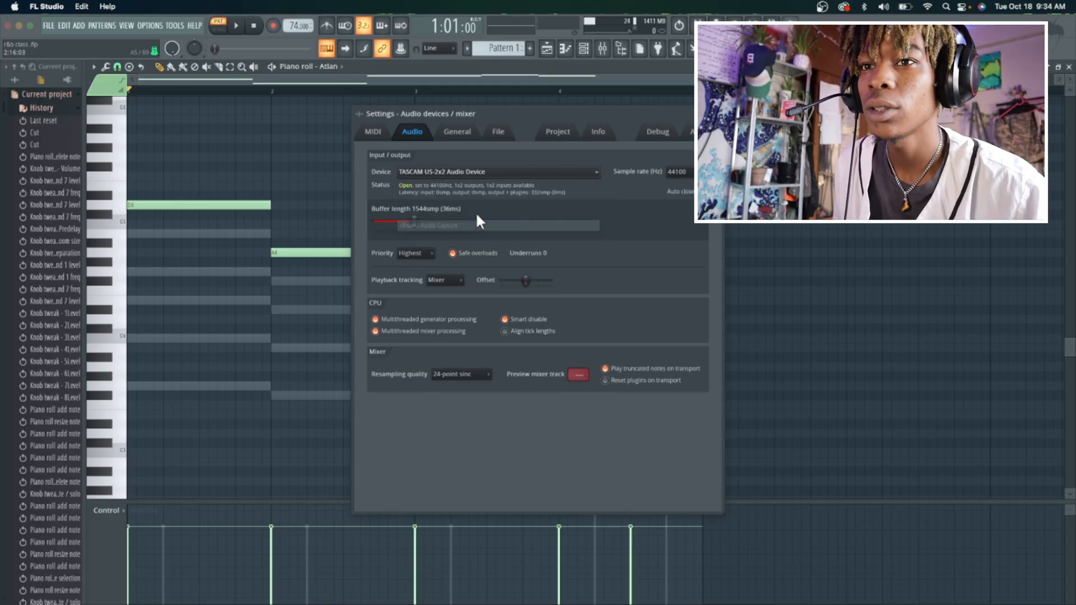
key("Escape")
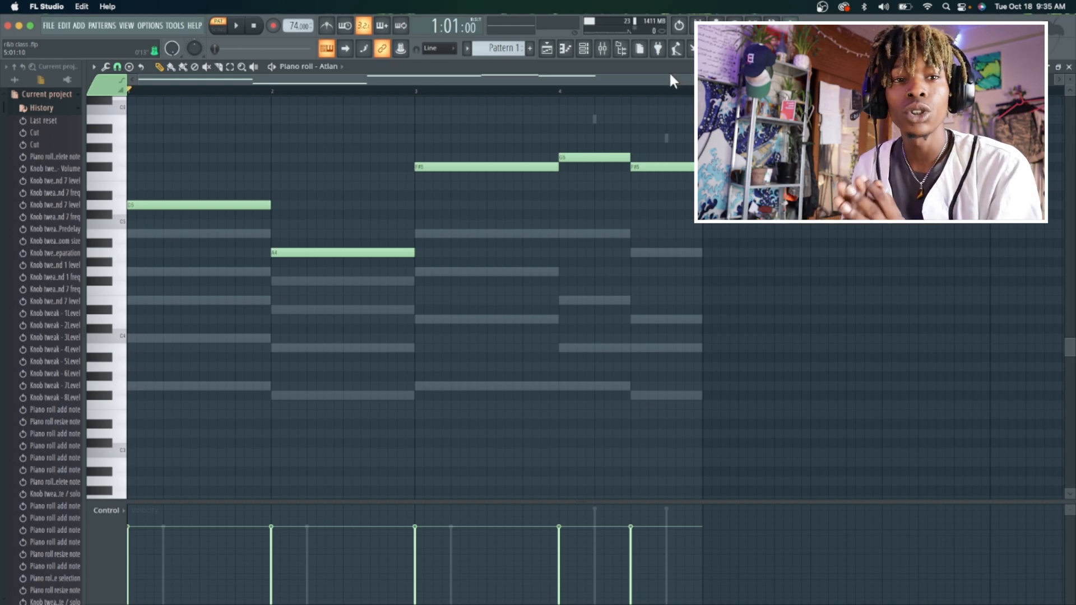
- Play the pattern with the Atlan melody and inspect the band-pass curve in the Sitar mixer track's Fruity parametric EQ 2
key("space")
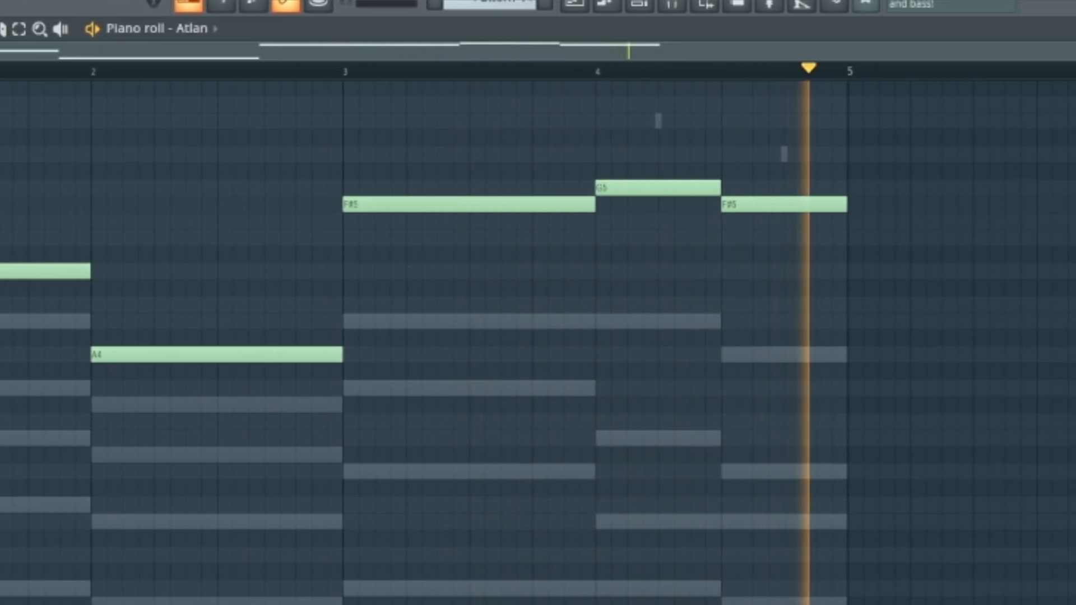
key("space")
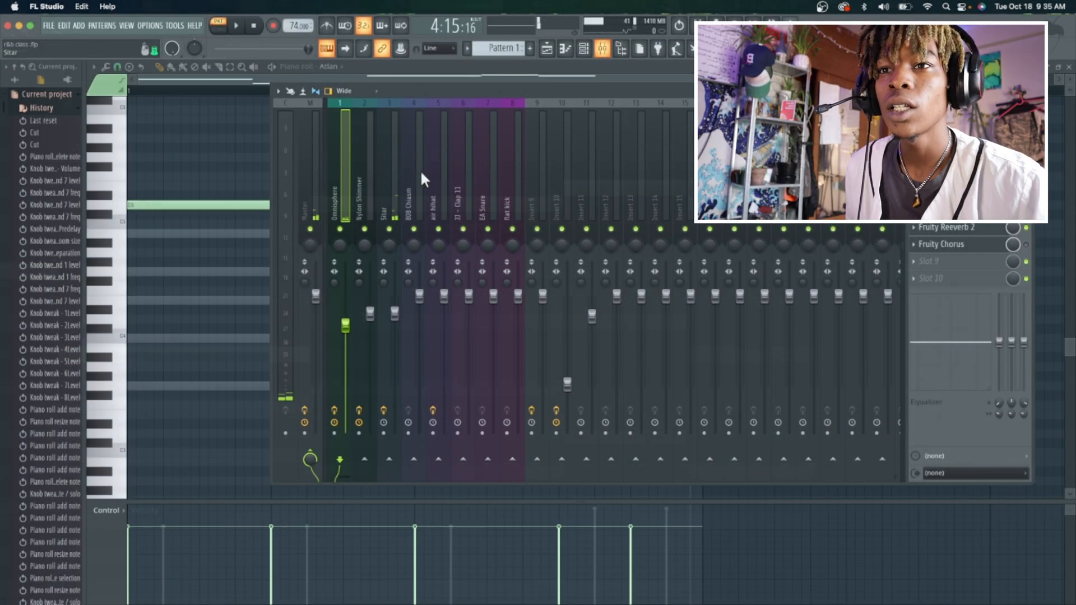
left_click(394, 178)
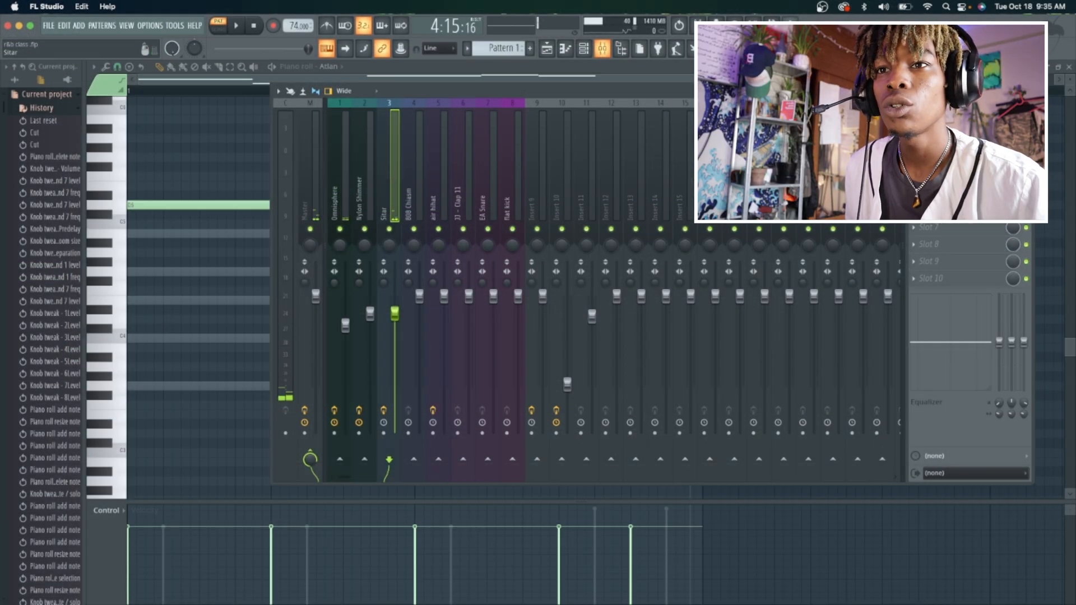
left_click(947, 125)
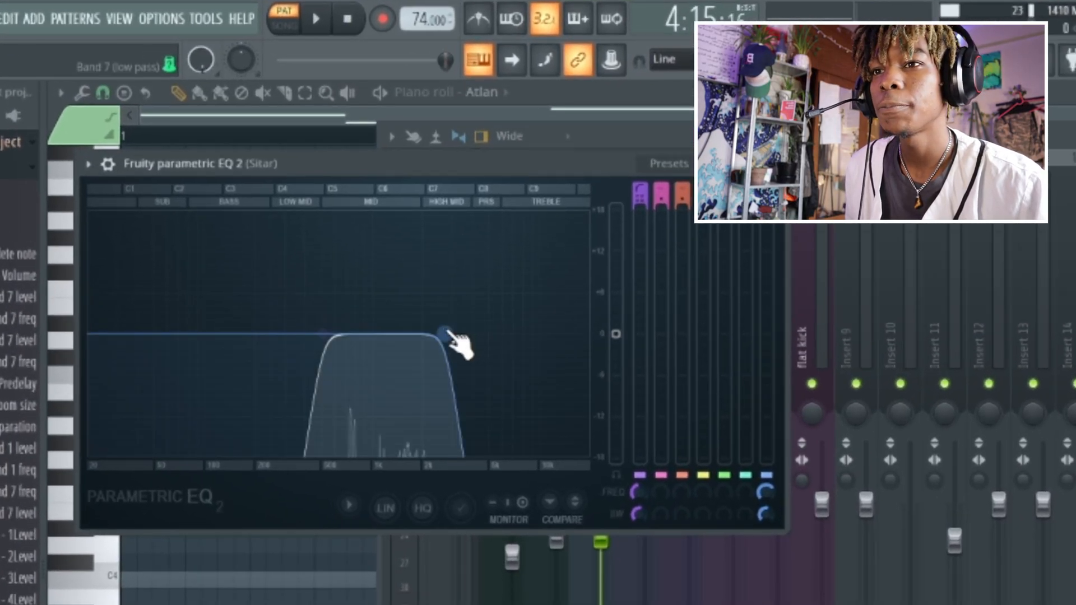
left_click_drag(308, 201, 305, 200)
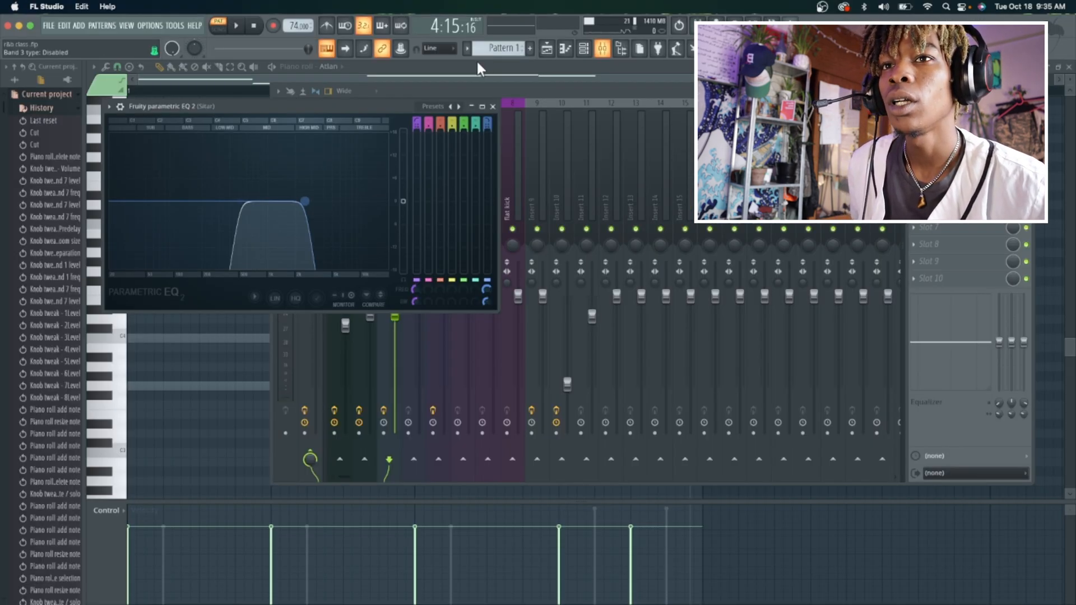
left_click(463, 72)
- Transpose all five Atlan melody notes up 12 semitones and clear the selection
left_click_drag(707, 294, 209, 106)
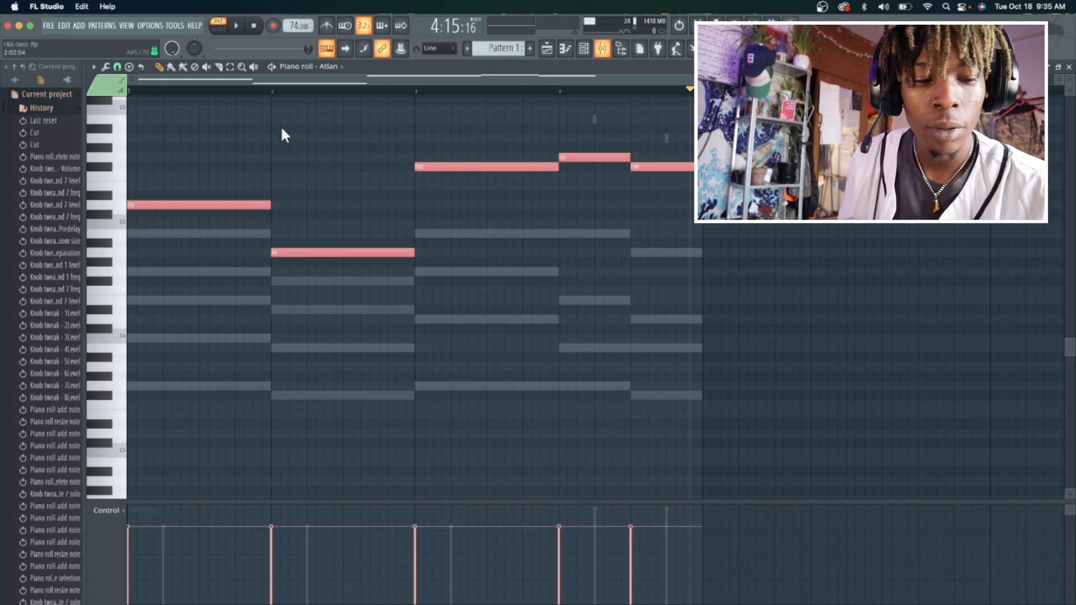
key("Up")
key("Up")
key("Up")
key("Up")
key("Up")
key("Up")
key("Up")
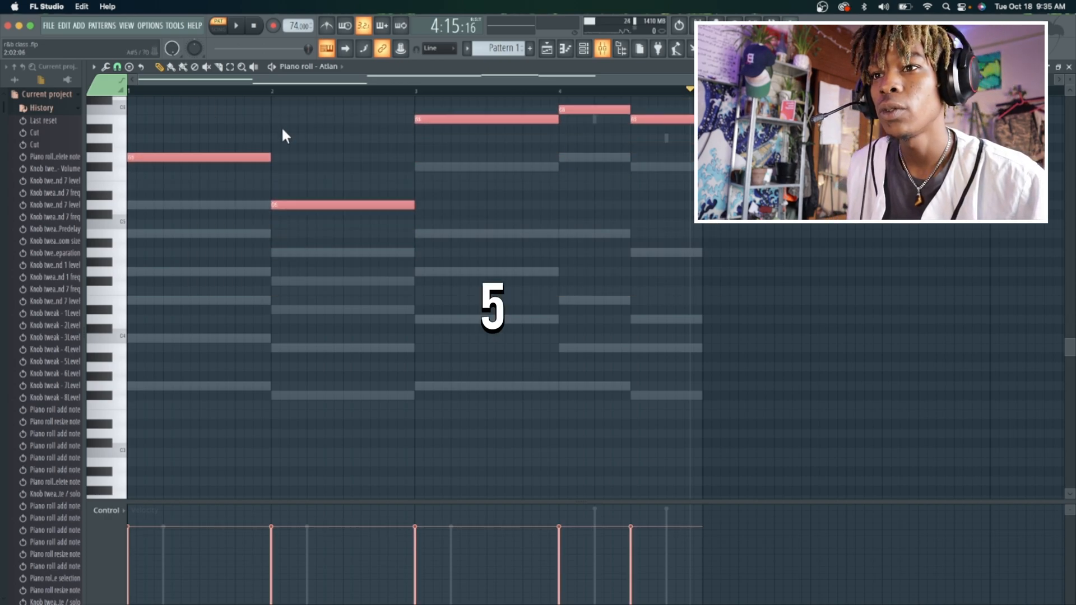
key("Up")
key("Up")
key("Up")
key("Up")
key("Up")
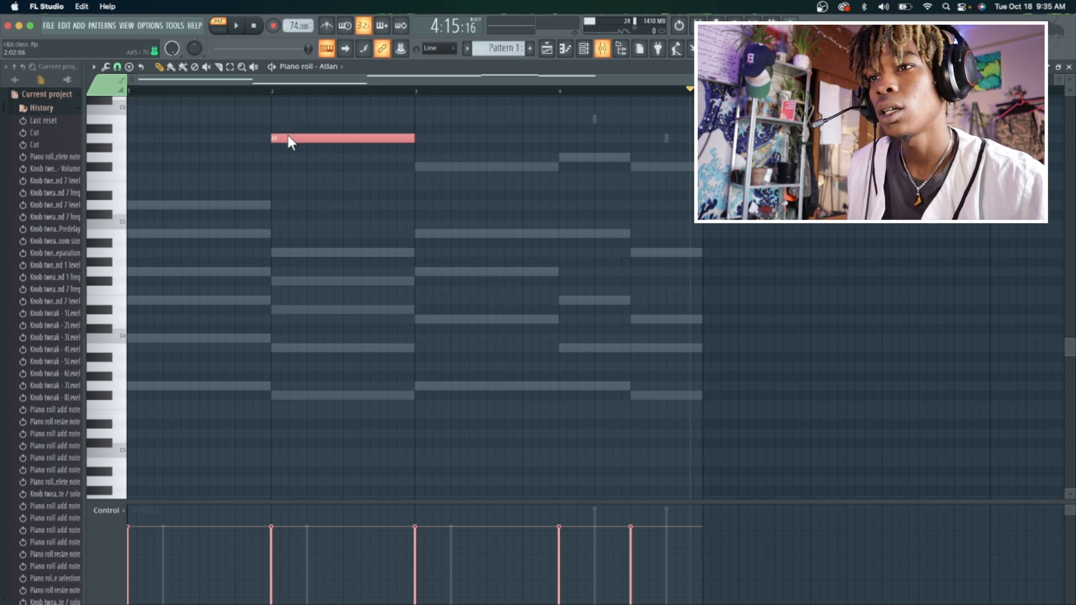
scroll(309, 210, "up", 5)
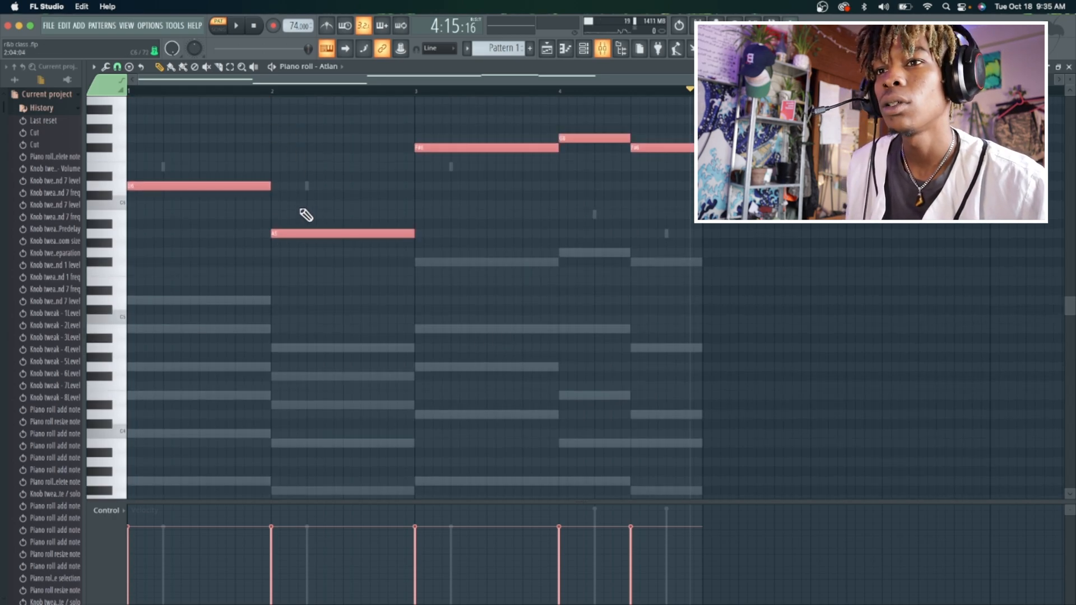
left_click(319, 206)
right_click(321, 206)
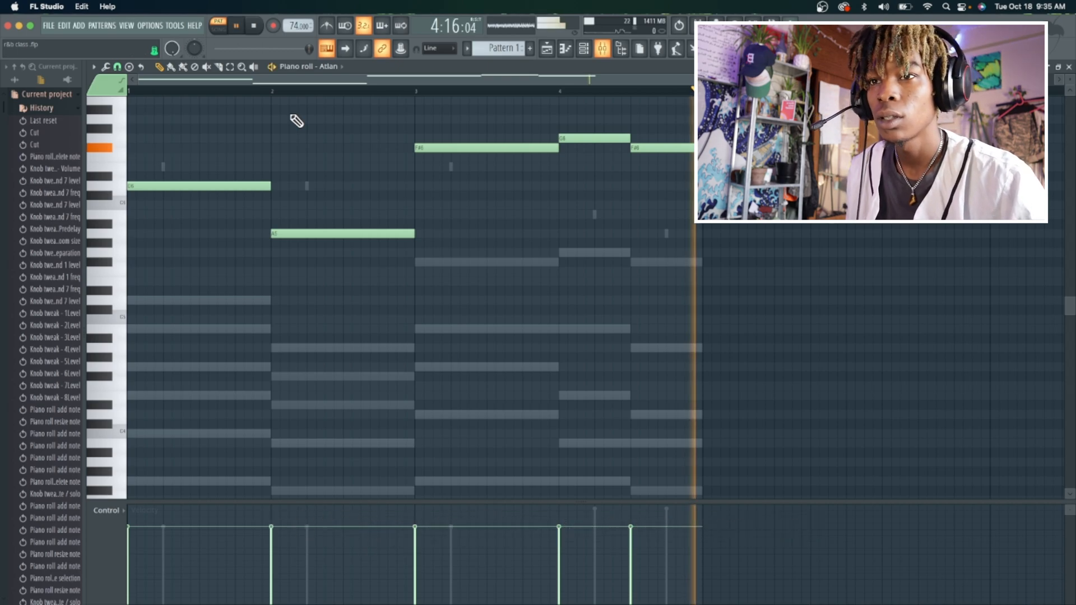
- Play the pattern, lower the Sitar mixer track's volume slightly, and stop playback
key("space")
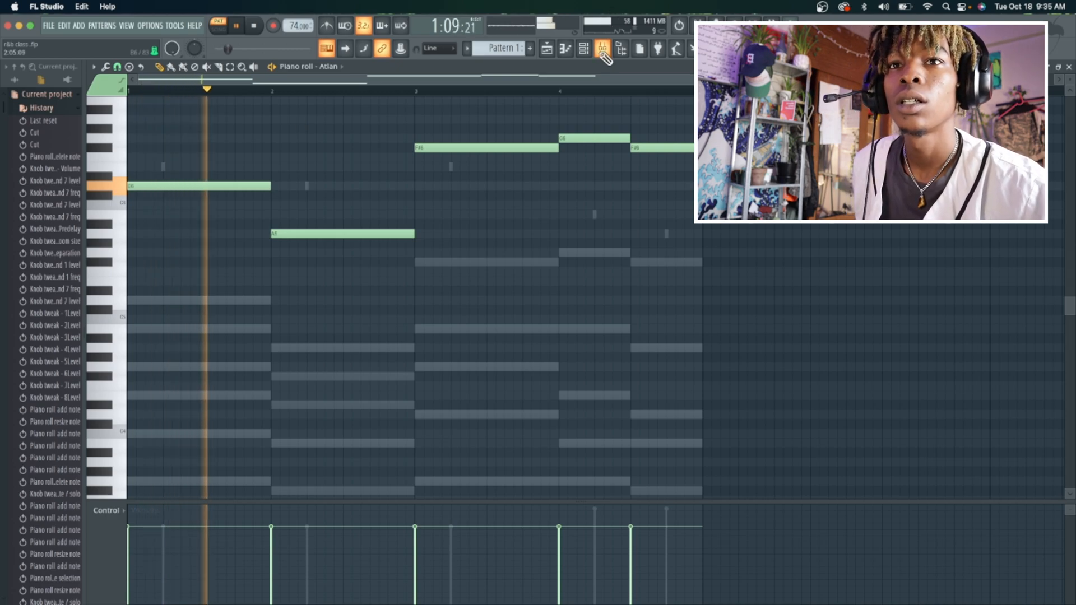
key("F9")
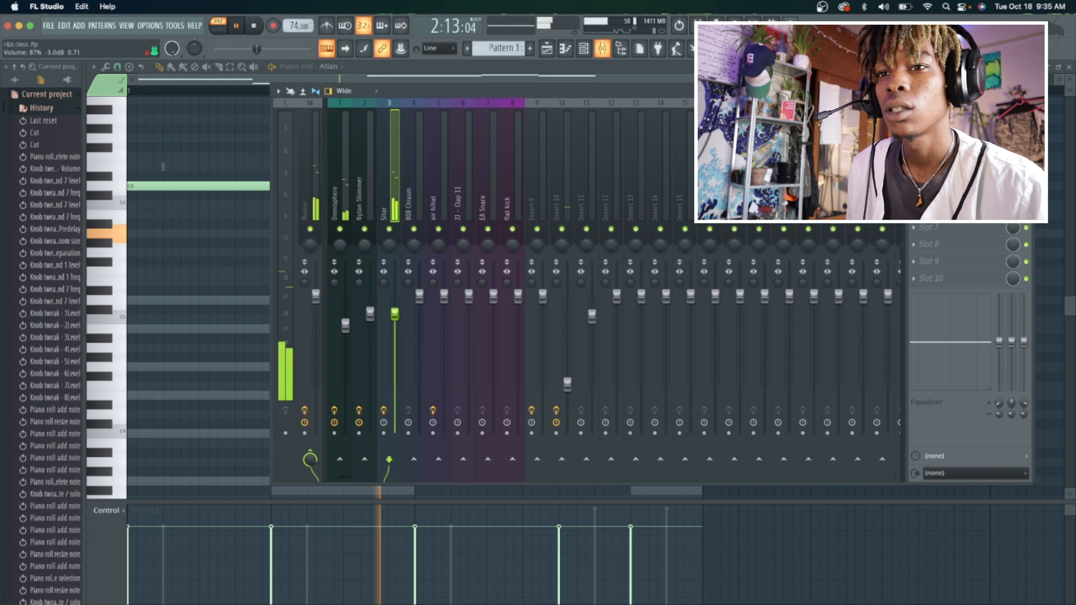
left_click_drag(394, 314, 395, 328)
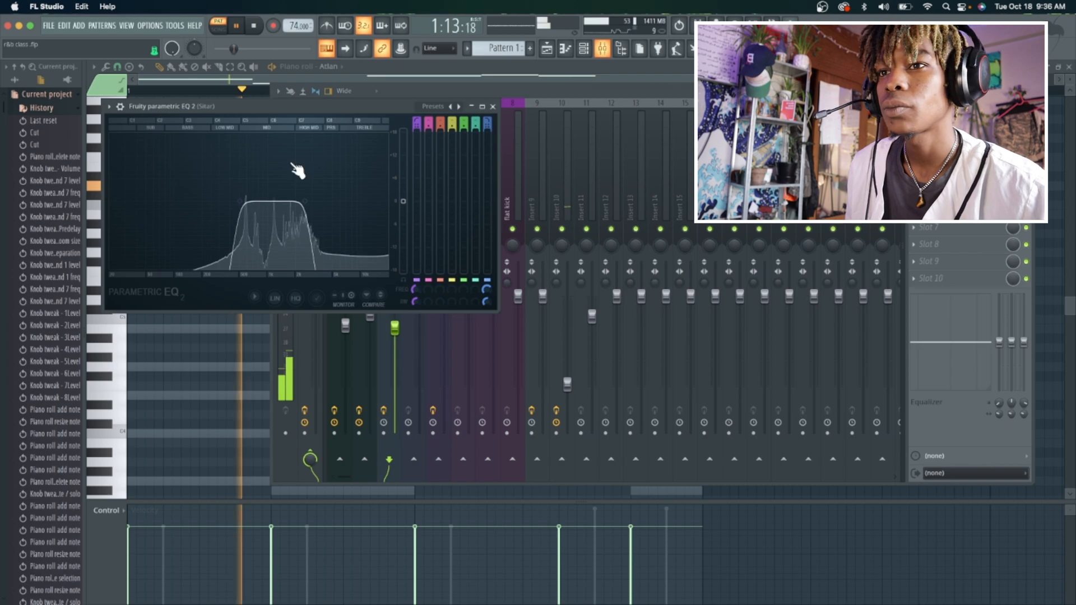
left_click(269, 38)
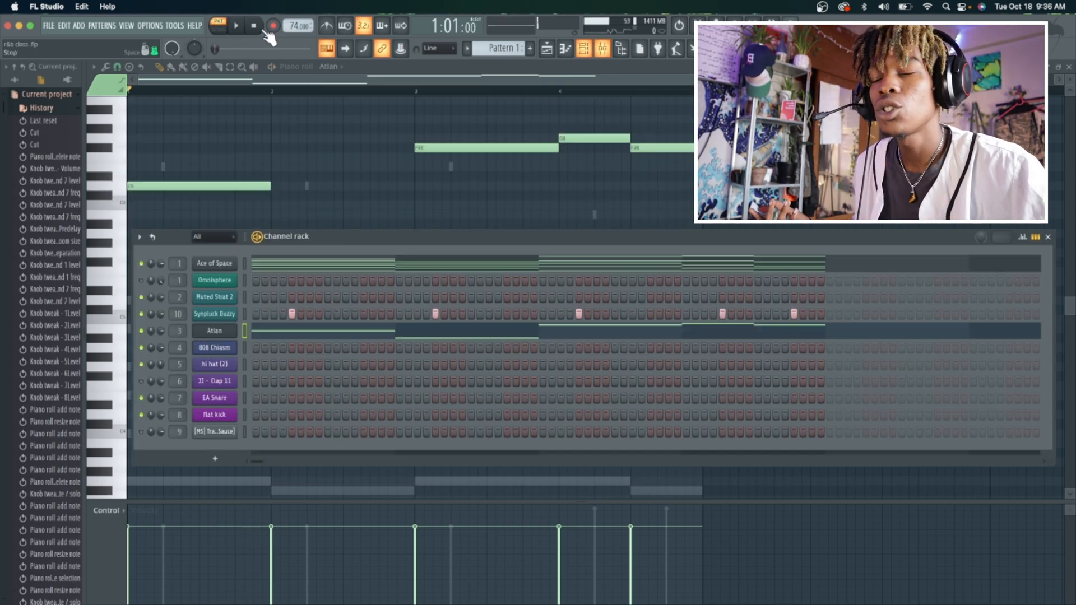
left_click(389, 62)
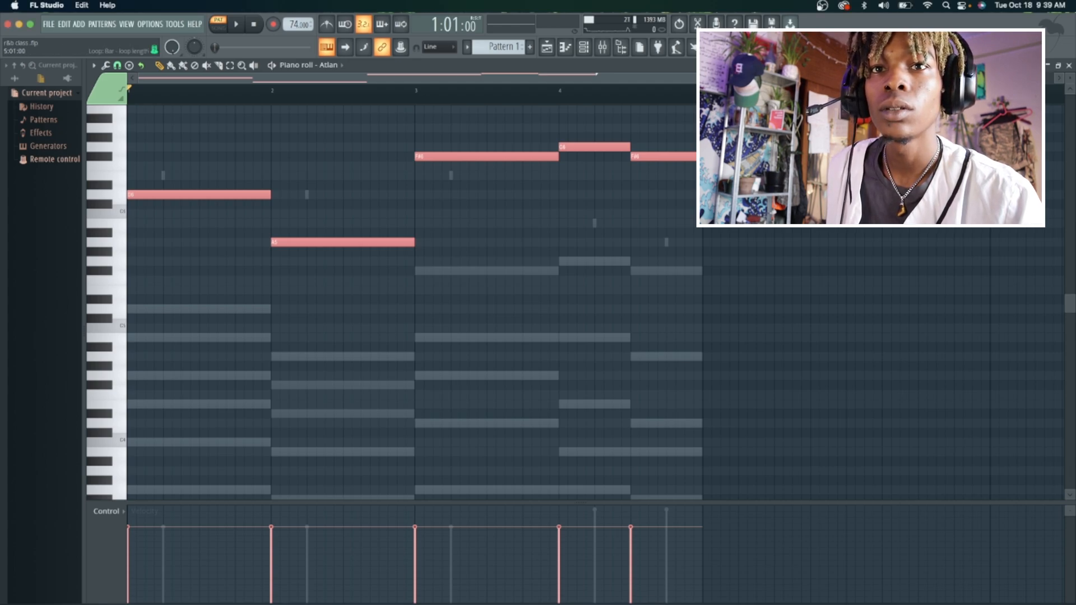
left_click(142, 64)
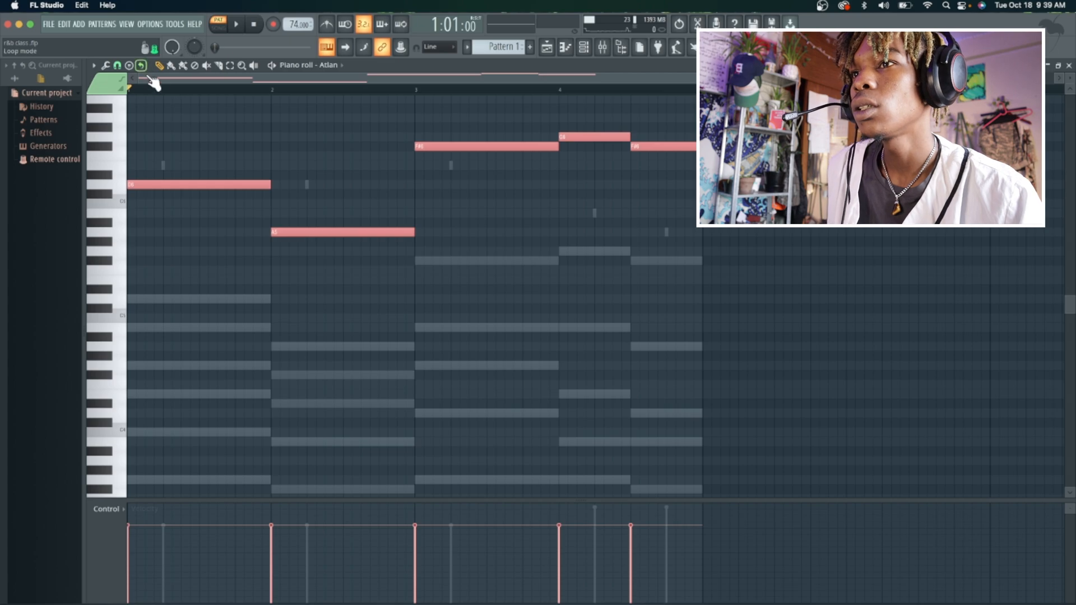
left_click(584, 49)
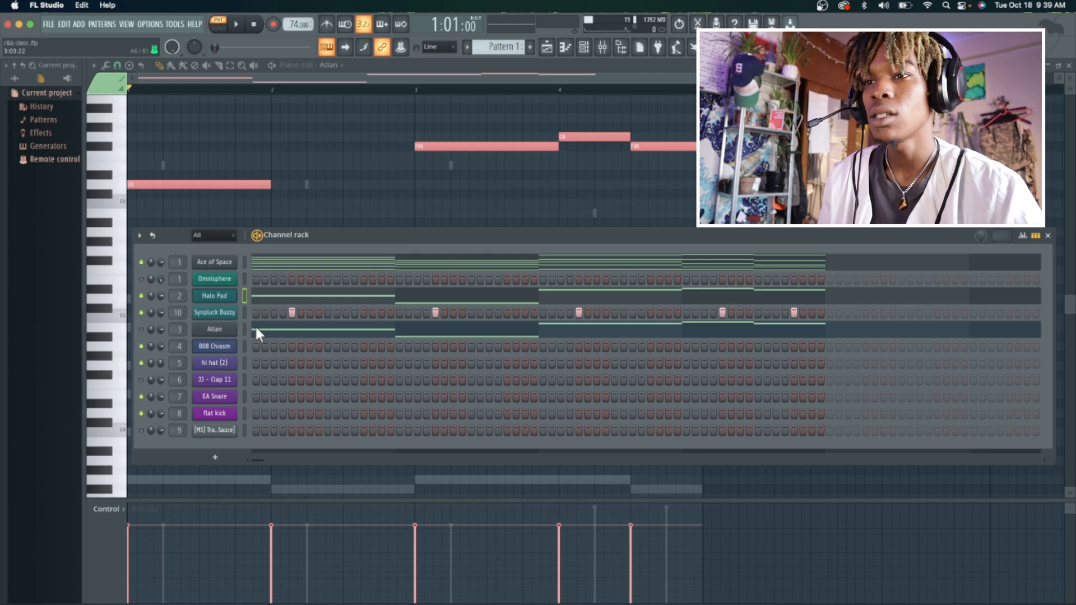
left_click(550, 56)
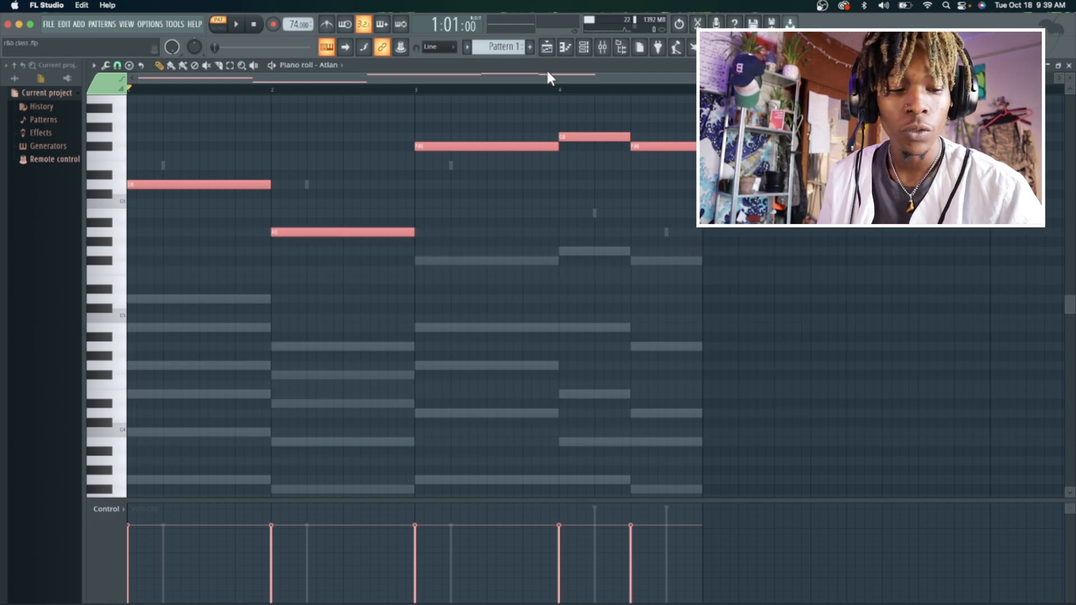
- Try the five Atlan melody notes at lower transpositions and bring them back to their starting pitch
key("Down")
key("Down")
key("Down")
key("Down")
key("Down")
key("Down")
key("Down")
key("Down")
key("Down")
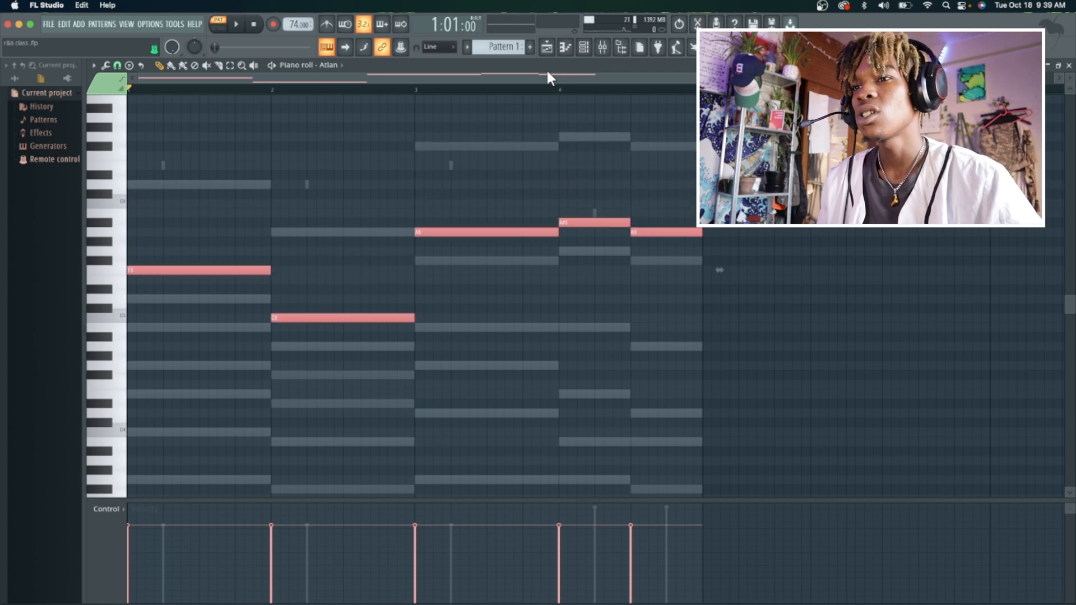
key("Down")
key("Down")
key("Up")
key("Up")
key("Up")
key("Up")
key("Up")
key("Up")
key("Up")
key("Up")
key("Up")
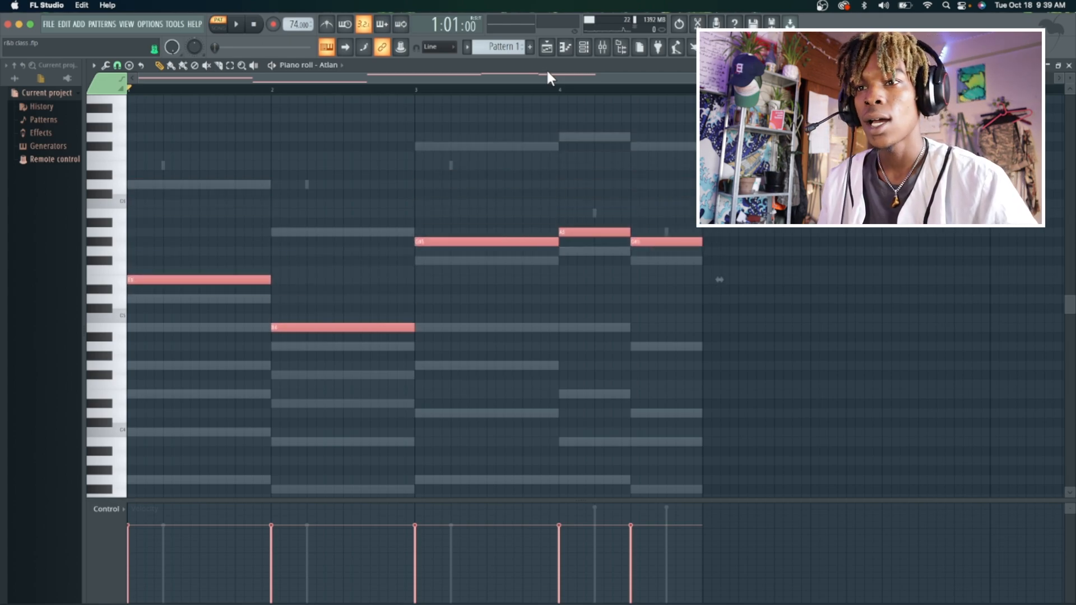
key("Up")
key("Up")
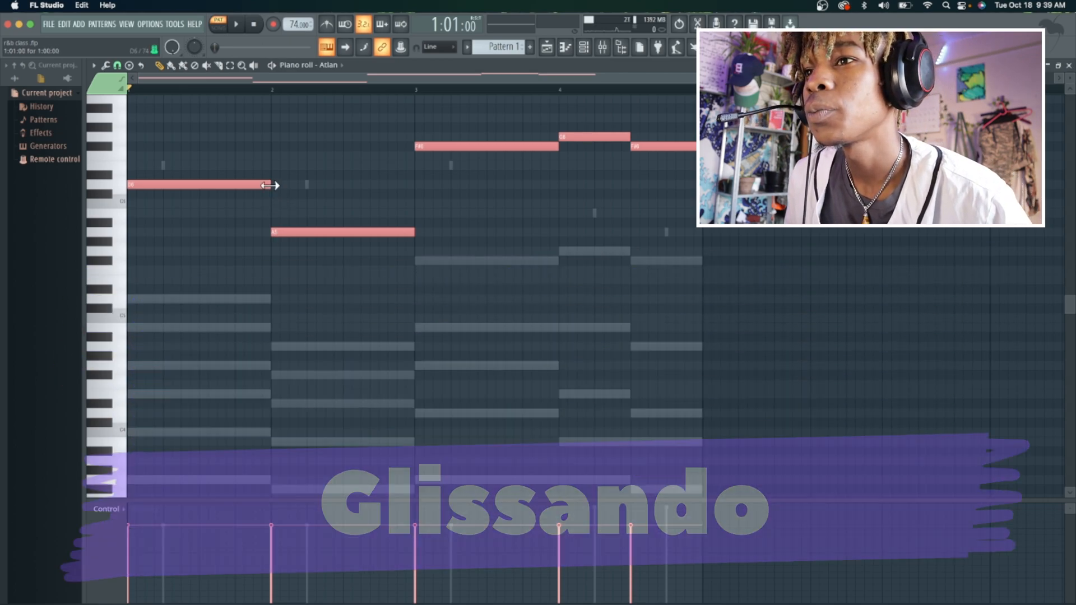
- Clear the note selection and make the Atlan melody's A5, F#6 and G6 notes start slightly after bars 2, 3 and 4
mouse_move(271, 185)
left_mouse_down()
mouse_move(256, 185)
mouse_move(271, 188)
left_mouse_up()
left_click(317, 204)
right_click(317, 204)
left_click_drag(287, 232, 295, 232)
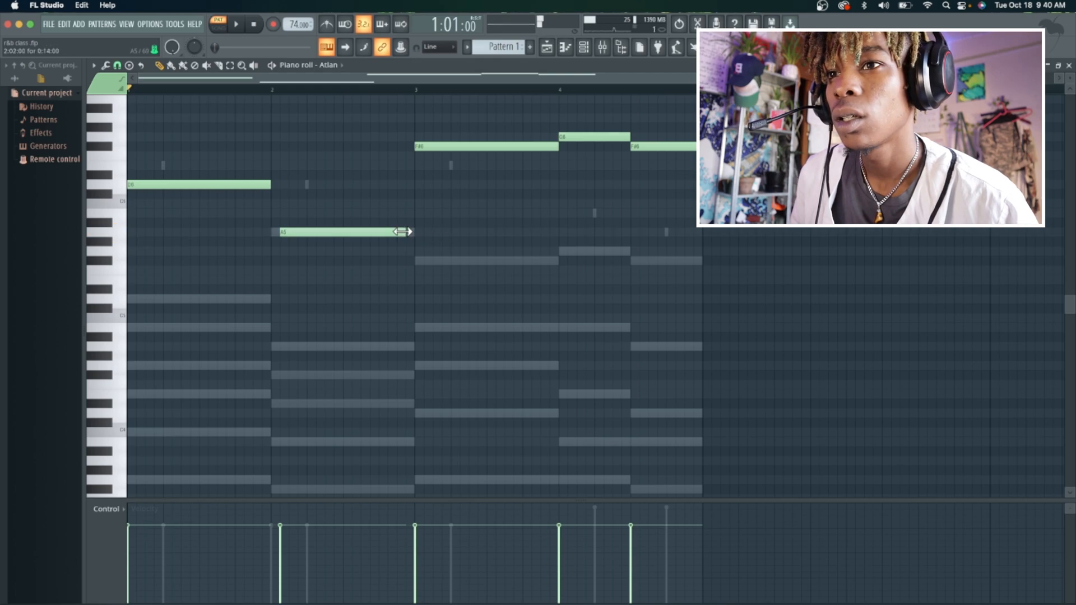
left_click_drag(496, 144, 505, 144)
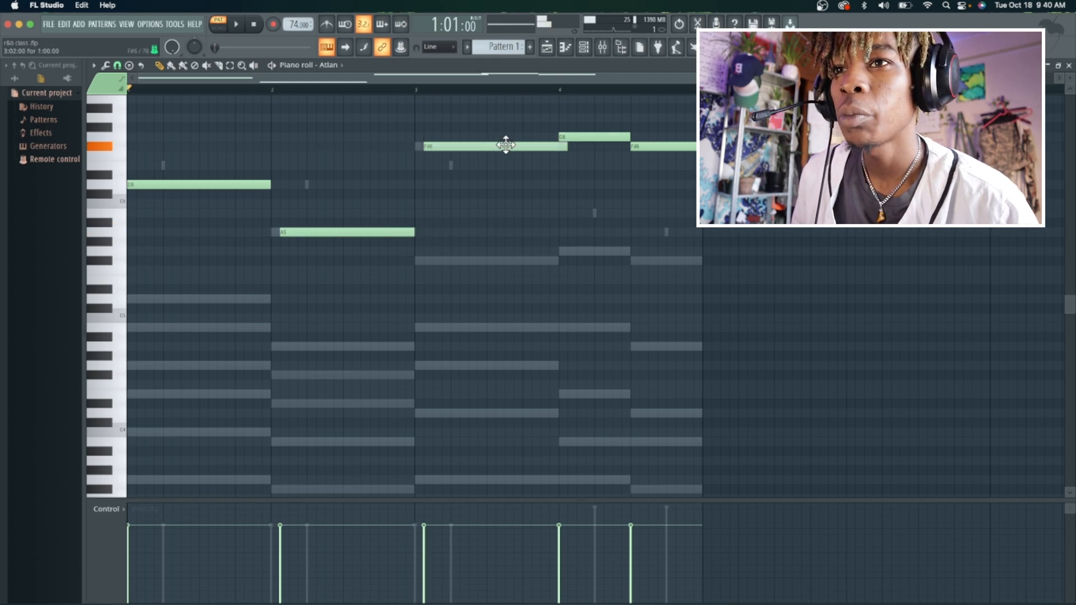
left_click_drag(607, 138, 616, 137)
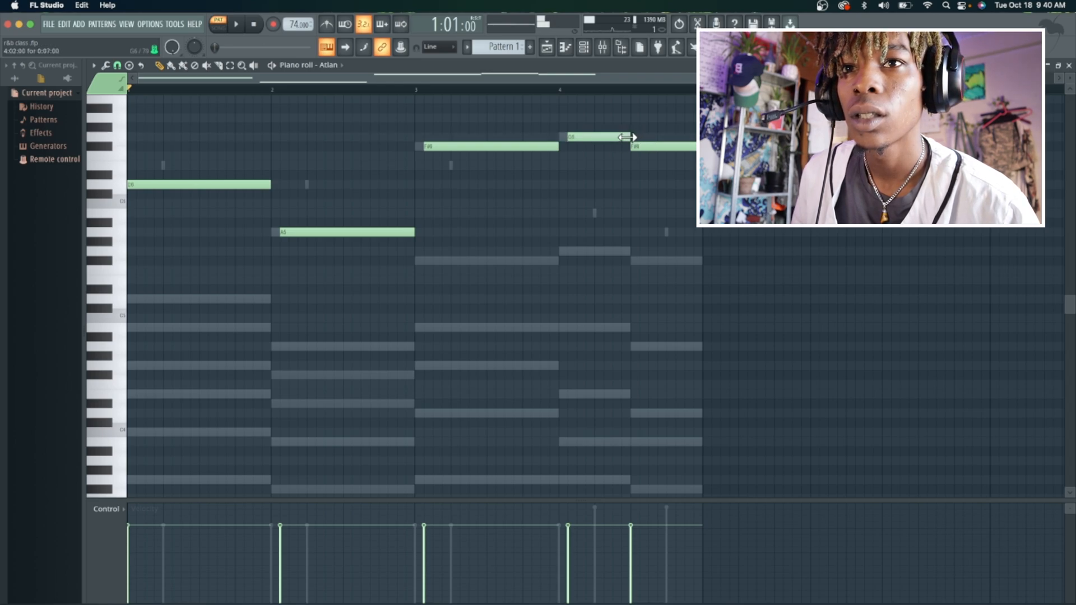
- Add short glissando lead-in notes at the starts of bars 2, 3 and 4, placed below the delayed Atlan notes
left_click_drag(273, 243, 271, 251)
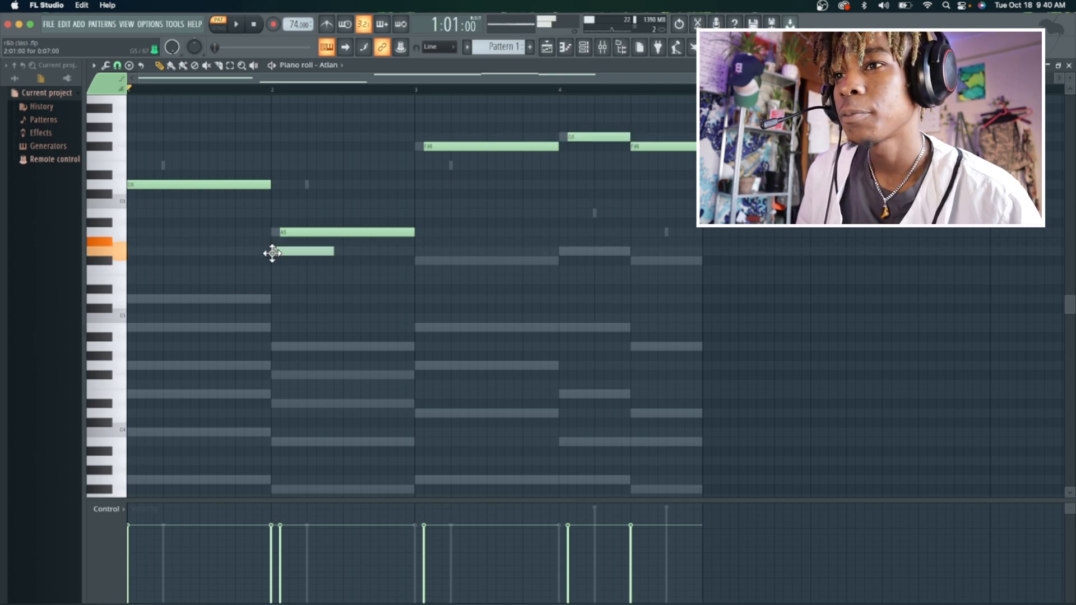
left_click(417, 156)
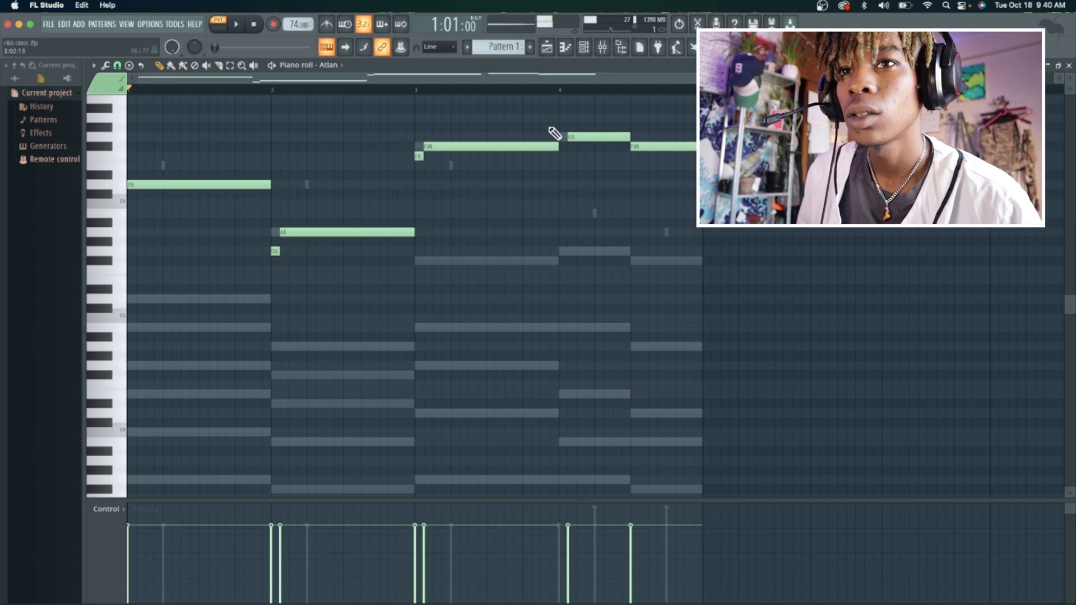
left_click(560, 156)
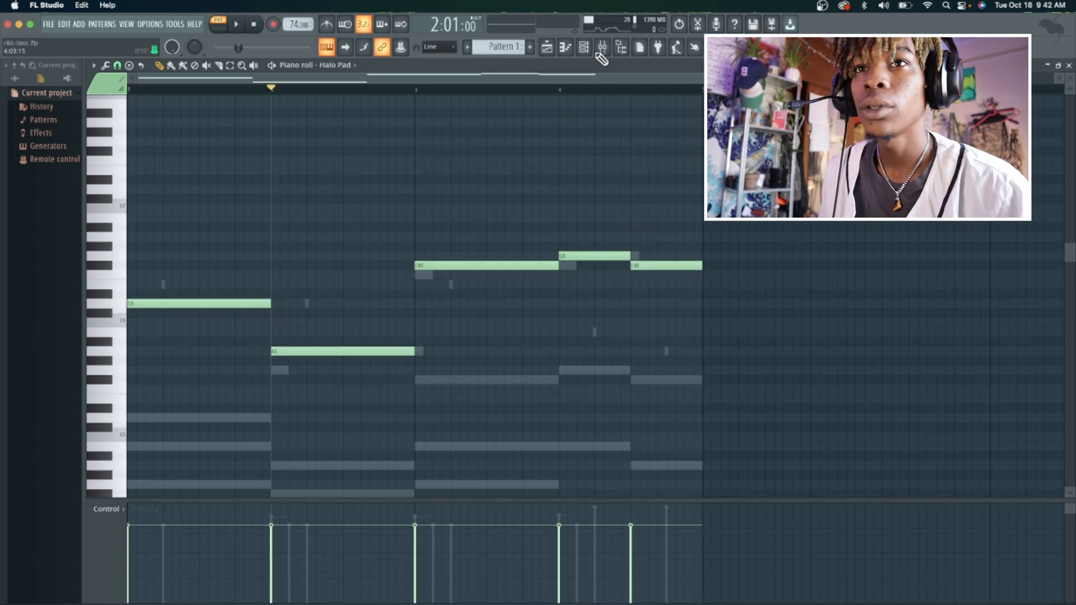
- Return to the Atlan melody and restore its five sustained notes without the glissando lead-ins
left_click(585, 49)
left_click(331, 332)
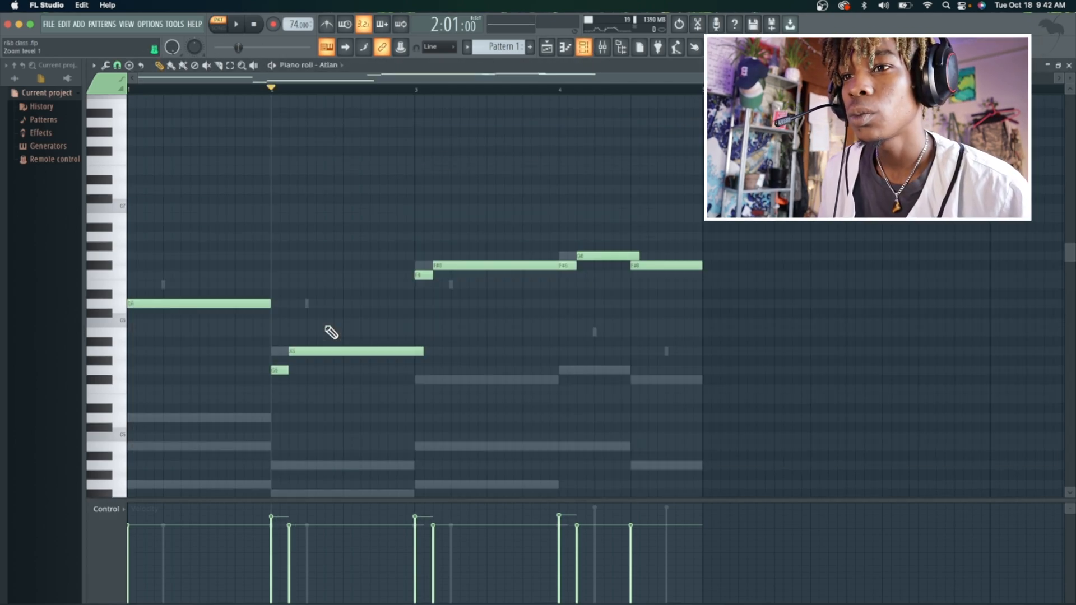
left_click(587, 49)
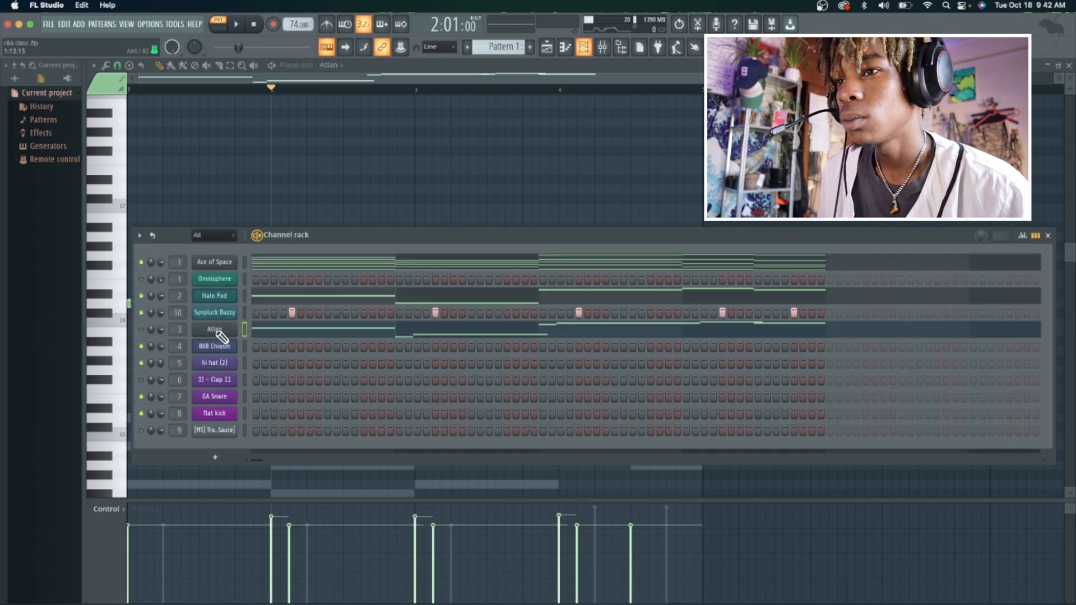
right_click(303, 343)
left_click(371, 348)
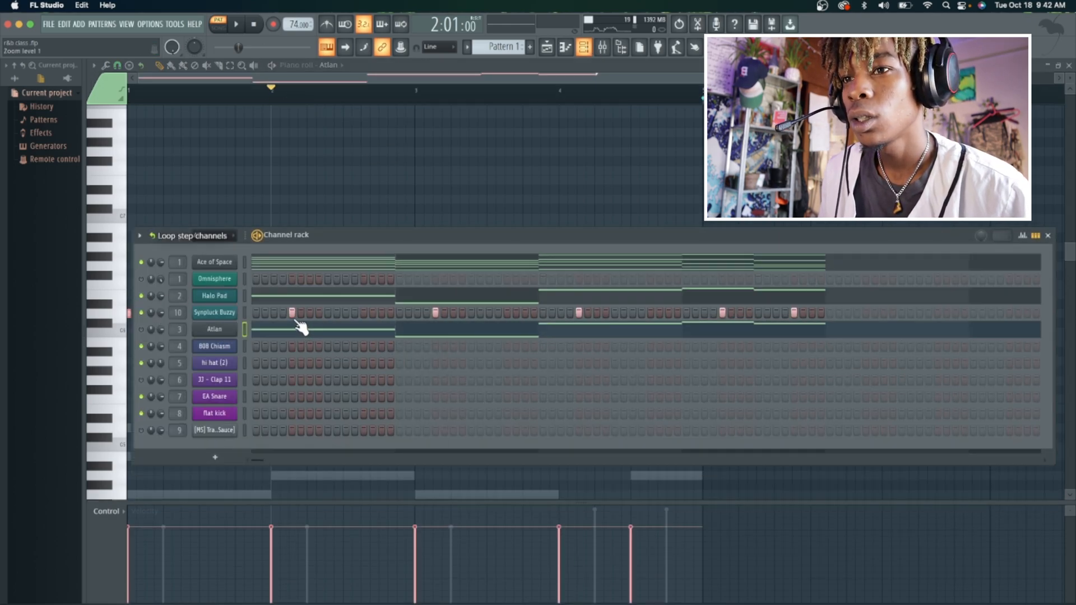
- In the Halo Pad melody, shorten the opening D6 note and add short B5 and G5 notes leading into bar 2's A5
left_click(278, 295)
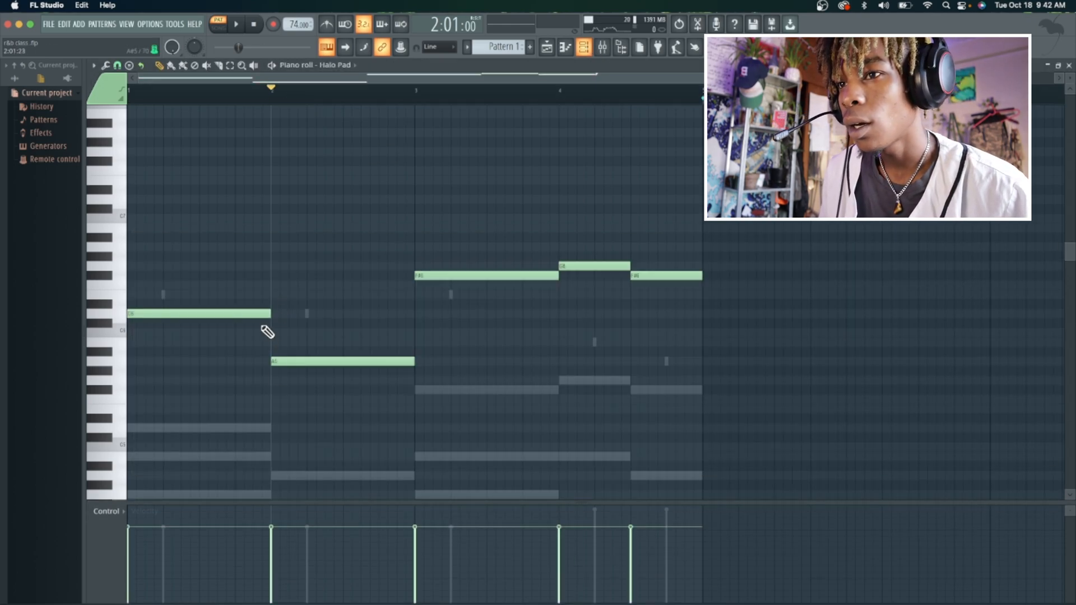
left_click_drag(262, 314, 239, 320)
left_click_drag(246, 390, 238, 381)
left_click_drag(340, 381, 264, 381)
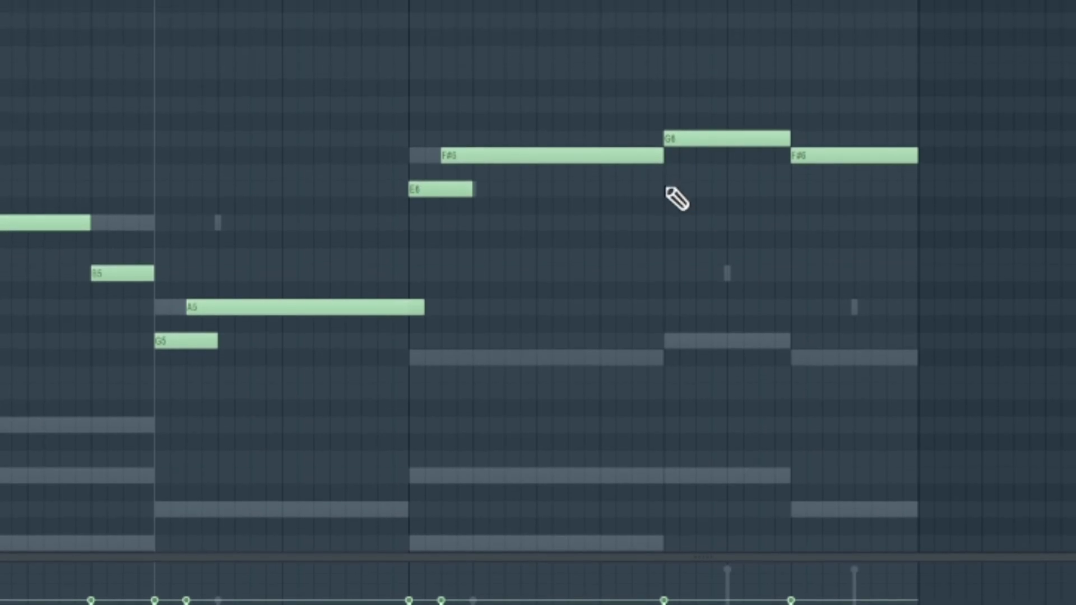
- Add a short E6 lead-in at the start of bar 4 in the Halo Pad melody, delay the G6 note and trim its end
left_click(668, 232)
left_click_drag(748, 181, 780, 181)
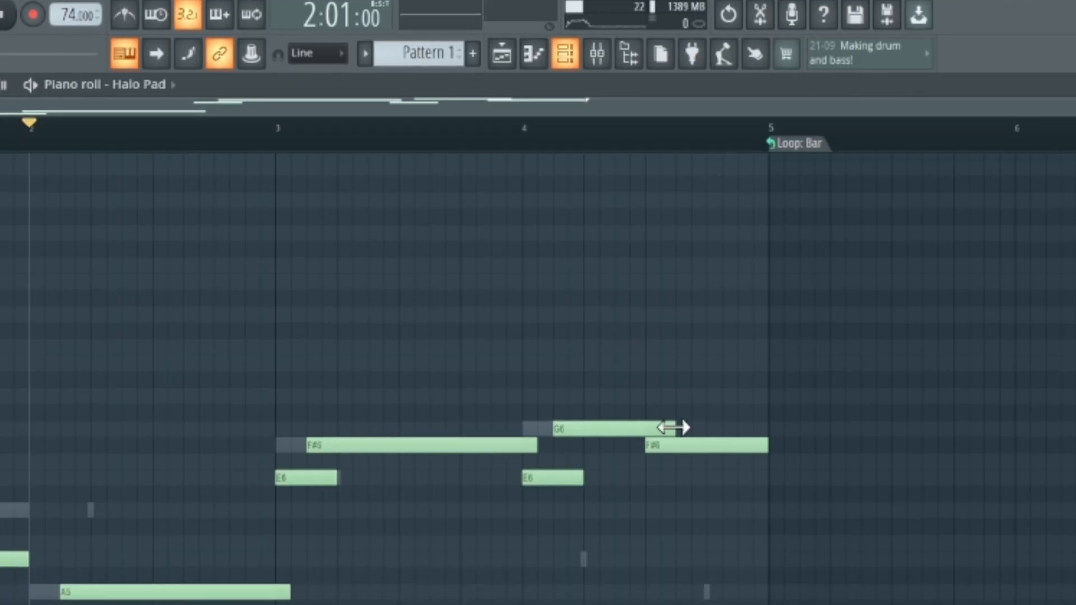
left_click_drag(674, 428, 658, 428)
- Slightly vary the velocities of the Halo Pad melody notes
left_click(597, 53)
left_click(138, 293)
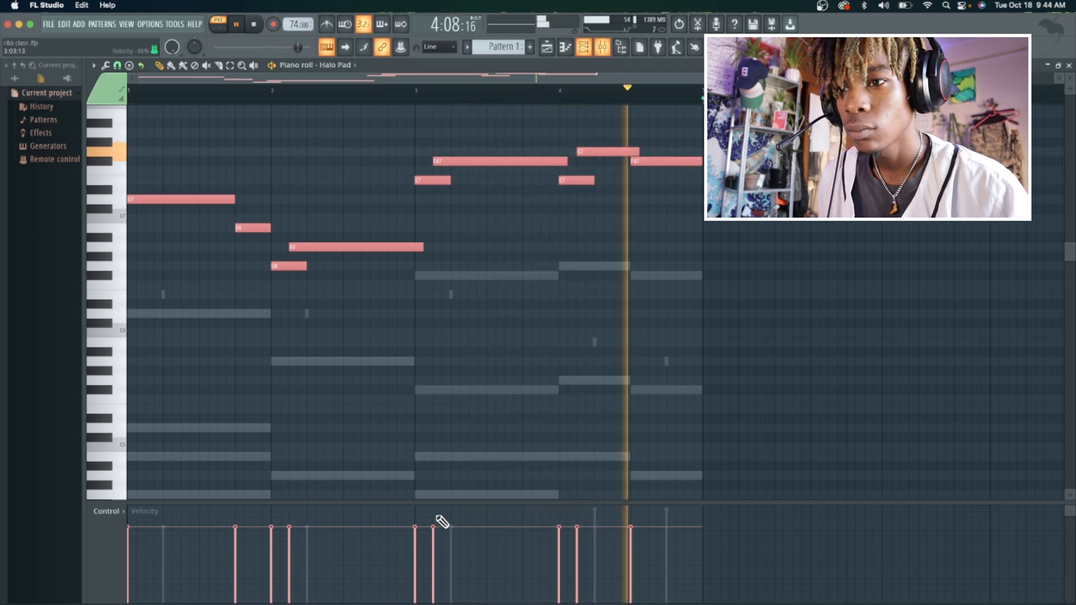
left_click_drag(235, 524, 273, 522)
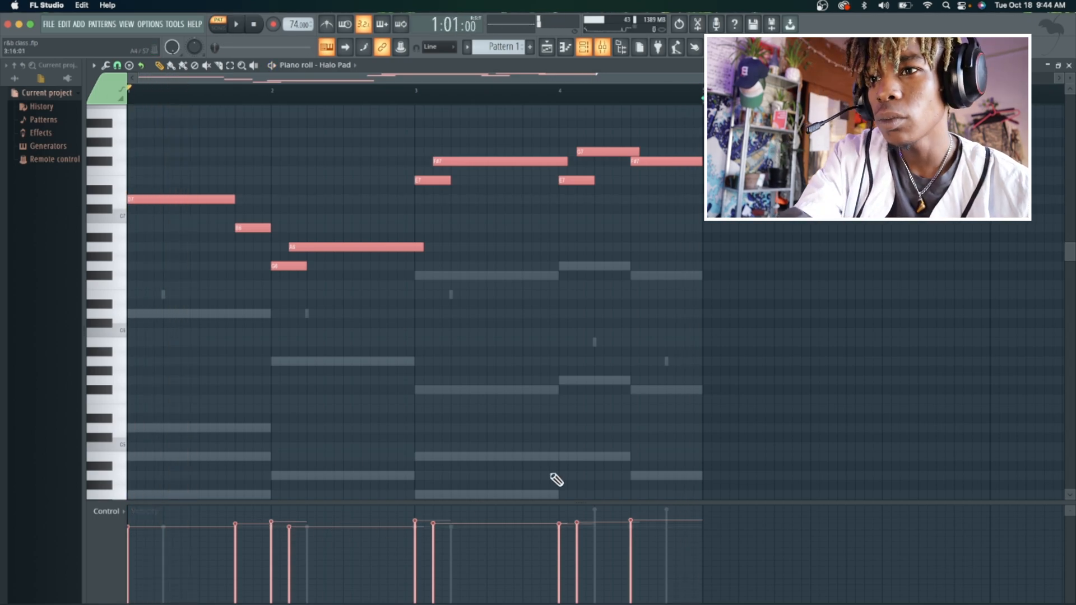
- Transpose all the Halo Pad melody notes down 12 semitones
key("Down")
key("Down")
key("Down")
key("Down")
key("Down")
key("Down")
key("Down")
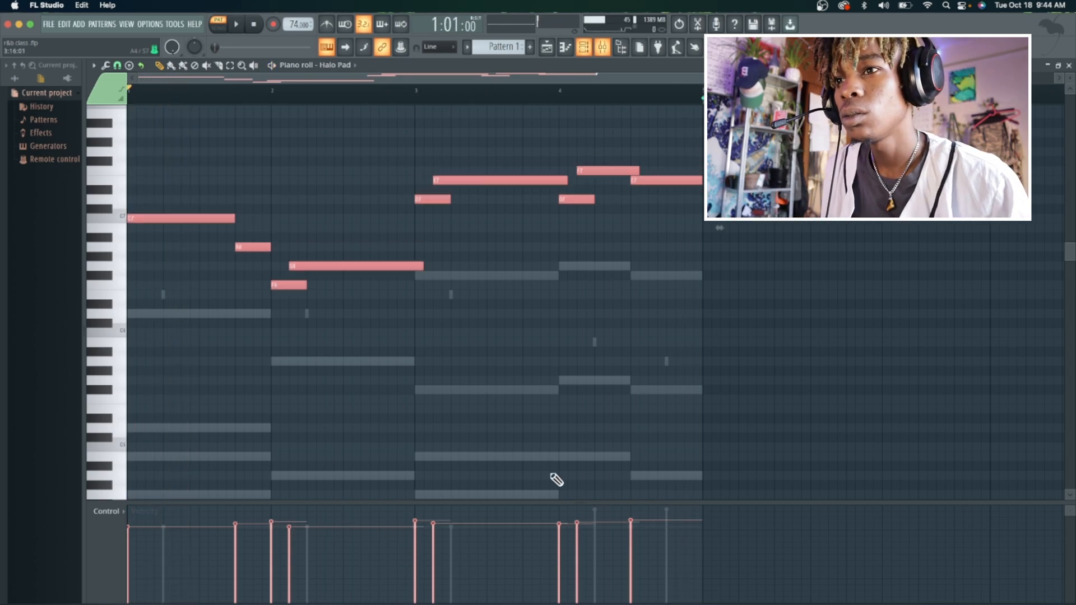
key("Down")
key("Down")
key("Down")
key("Down")
key("Down")
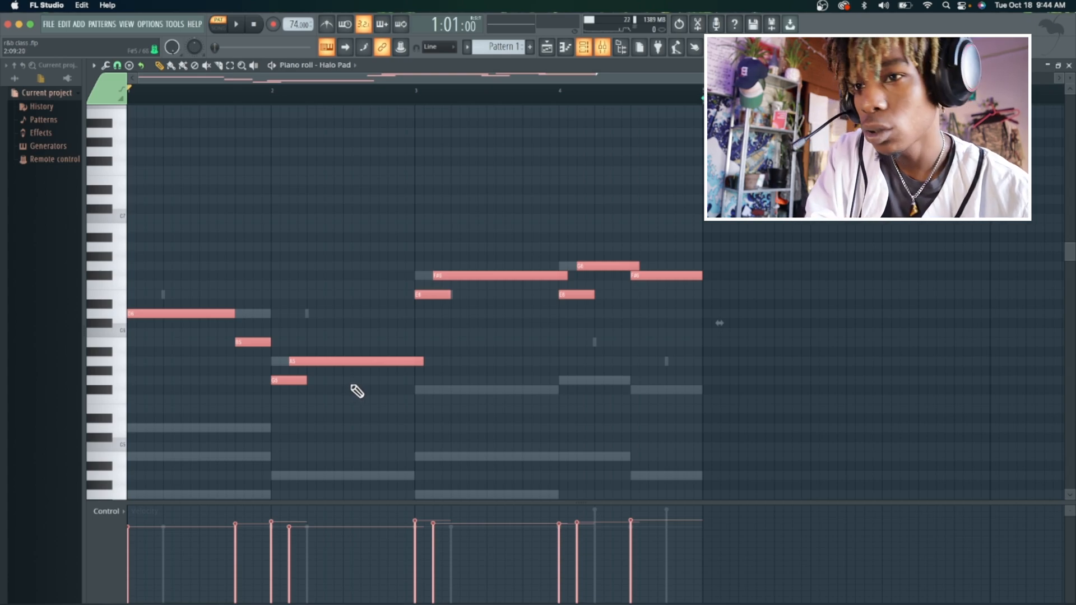
- Raise the Halo Pad's G and A notes in bar 2 by an octave and play the pattern
left_click_drag(353, 394, 329, 237)
key("space")
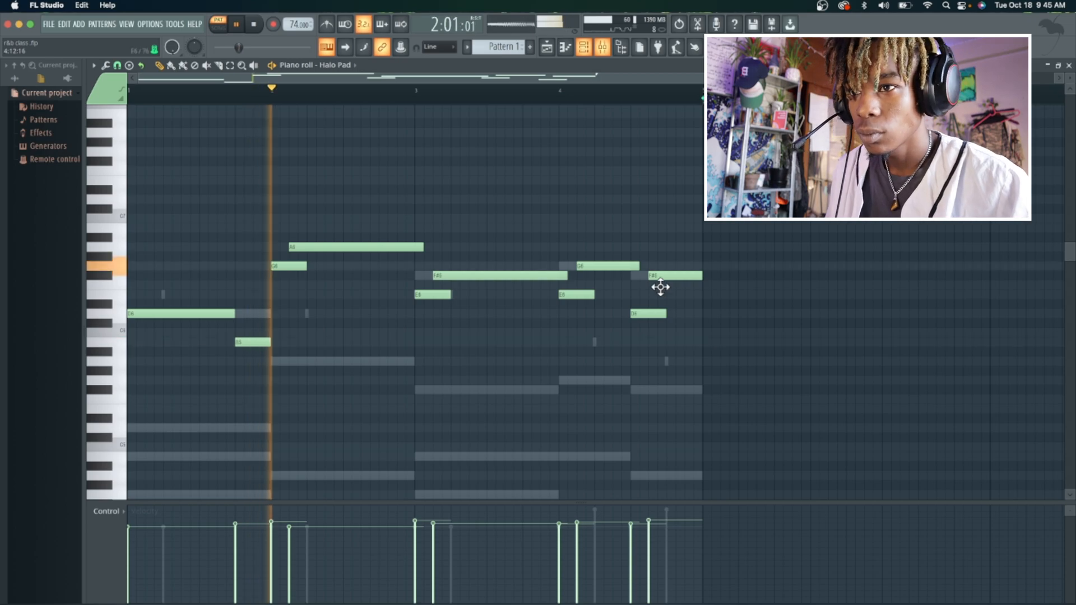
- Try bar 3's lead-in note a semitone higher, return it to E6, and stop playback to save the project
left_click_drag(433, 294, 433, 284)
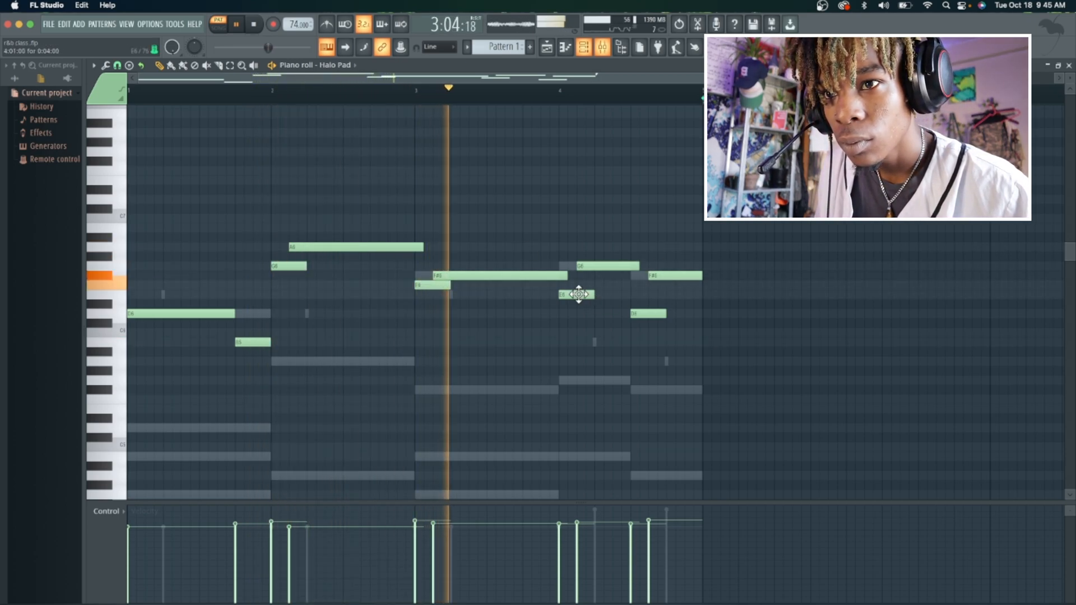
left_click_drag(433, 287, 434, 297)
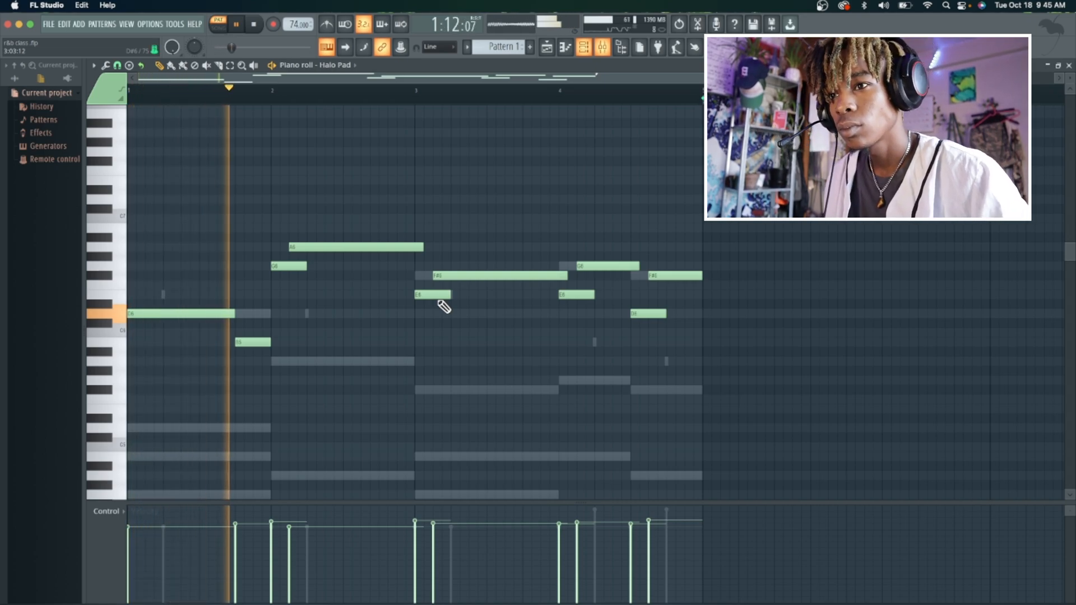
key("space")
key("ctrl+s")
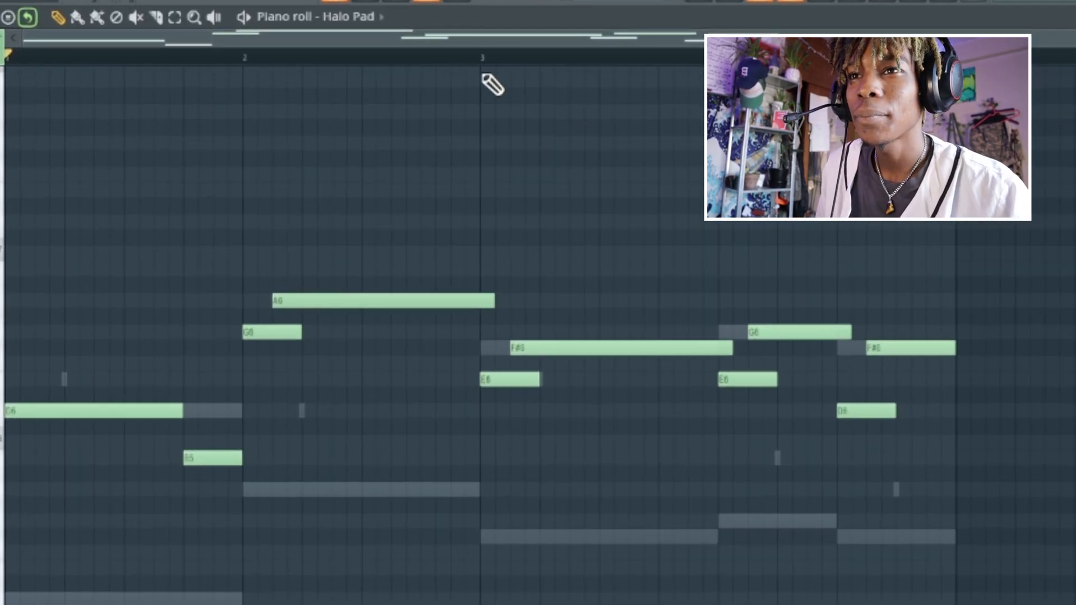
- Open the Atlan melody's piano roll, transpose its notes up an octave and play the pattern
scroll(422, 107, "up", 4)
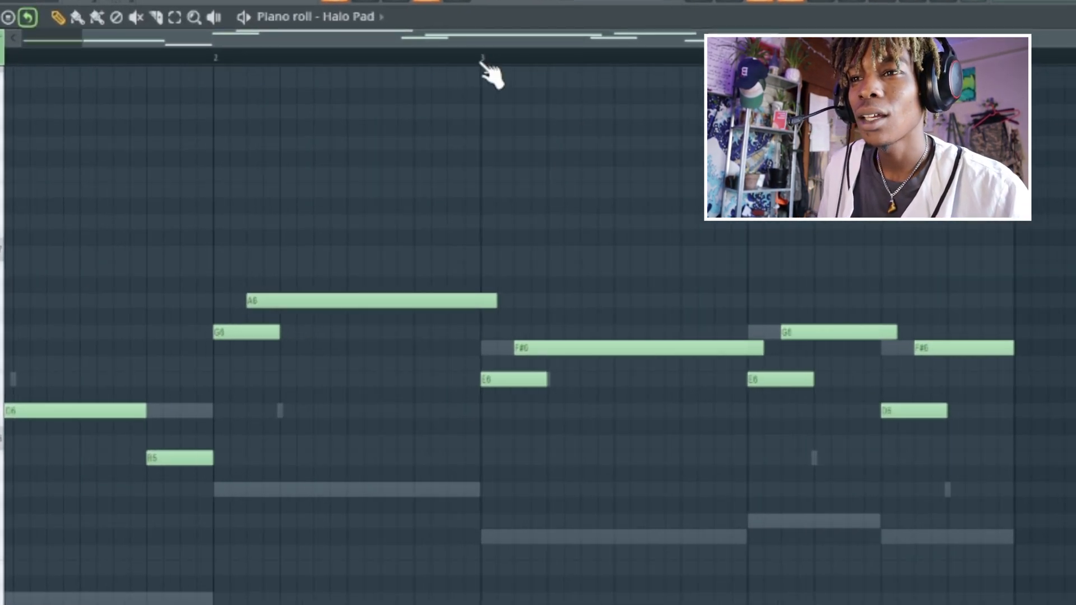
scroll(491, 87, "up", 2)
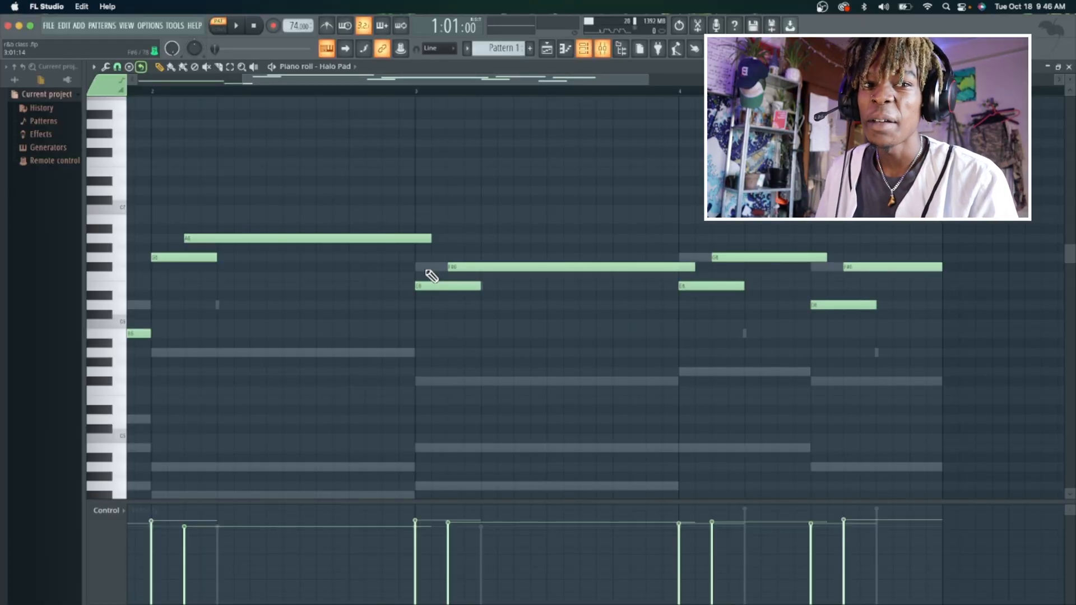
key("F6")
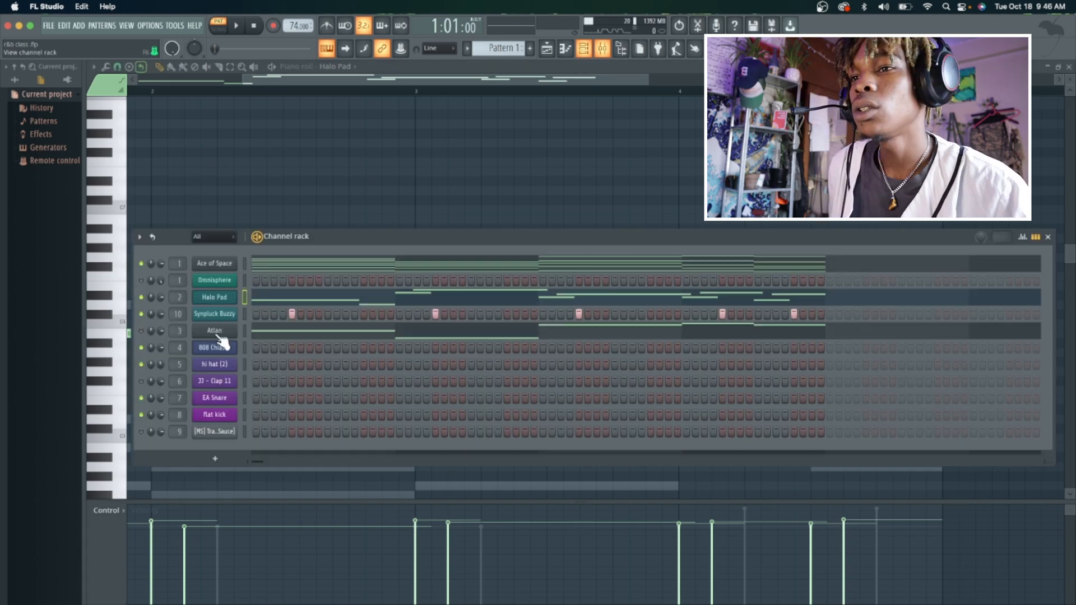
left_click(264, 334)
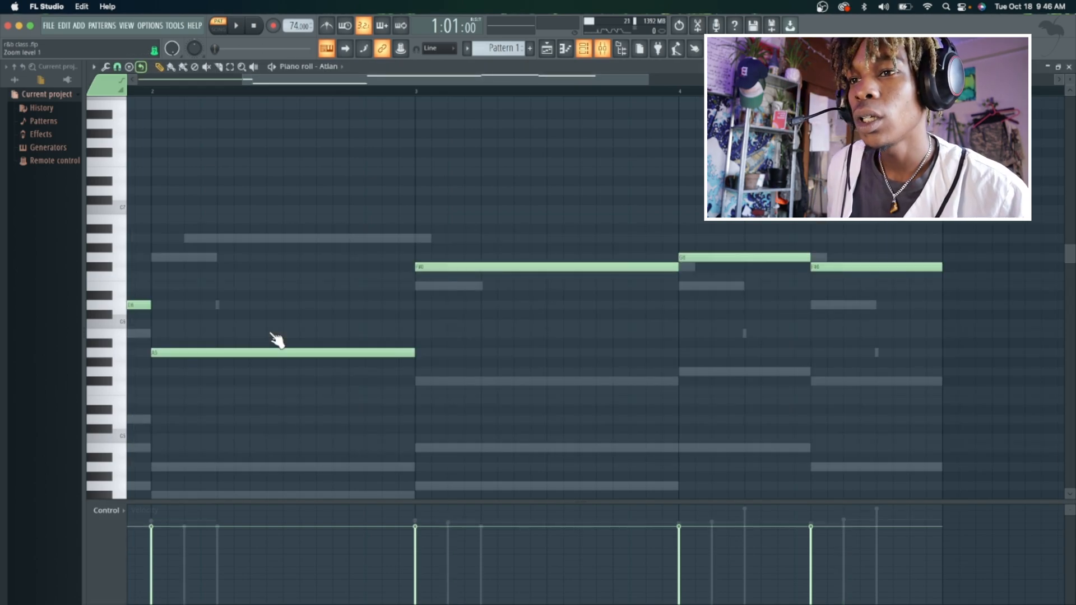
key("space")
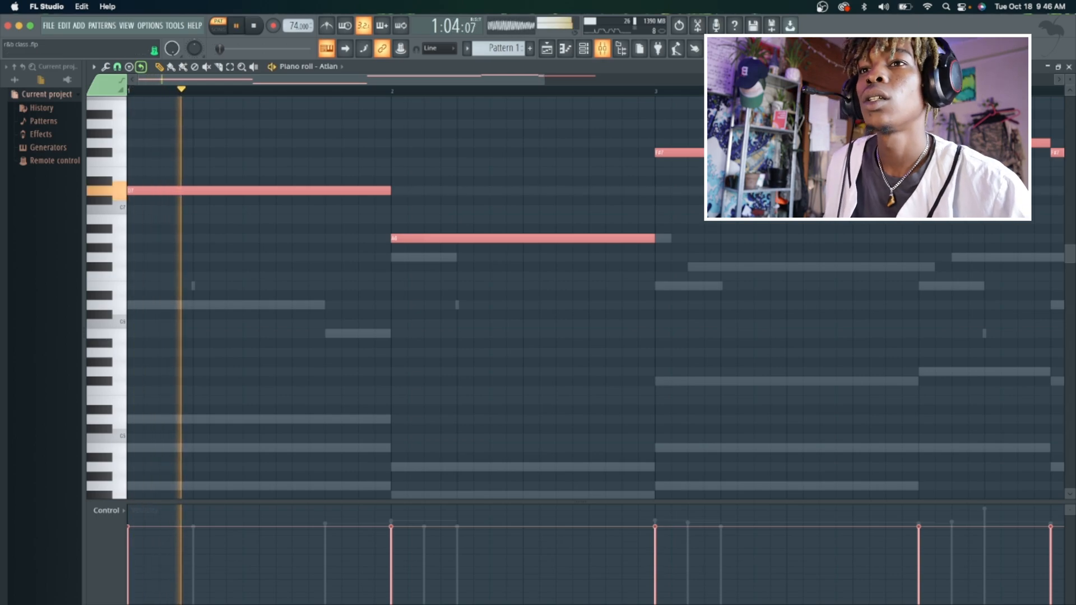
- Raise the Sitar mixer track's volume to 77% (-5.4 dB)
left_click(601, 45)
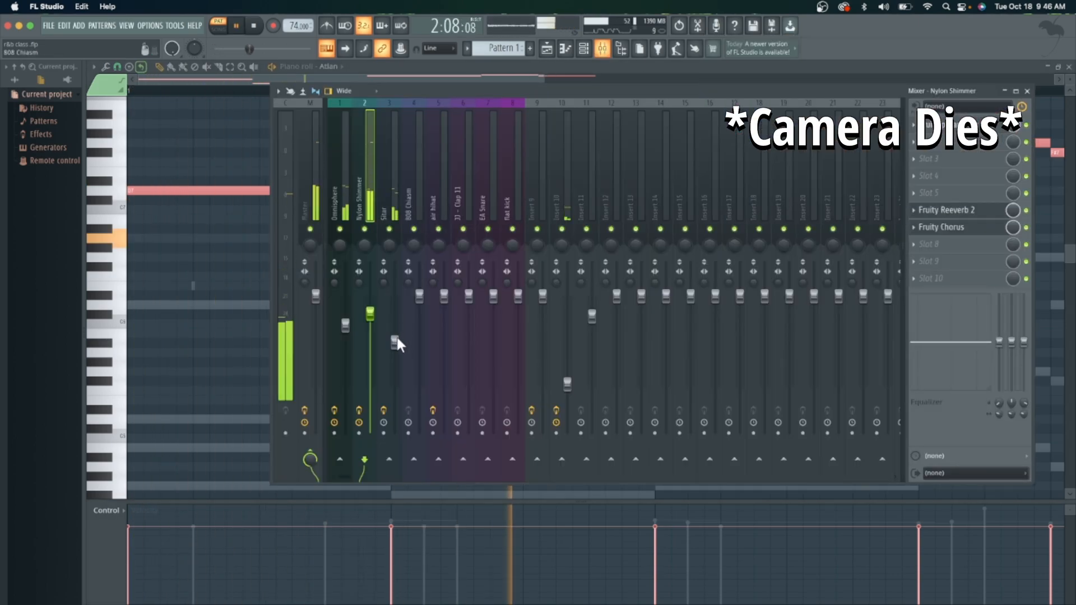
left_click(396, 340)
left_click_drag(395, 343, 396, 327)
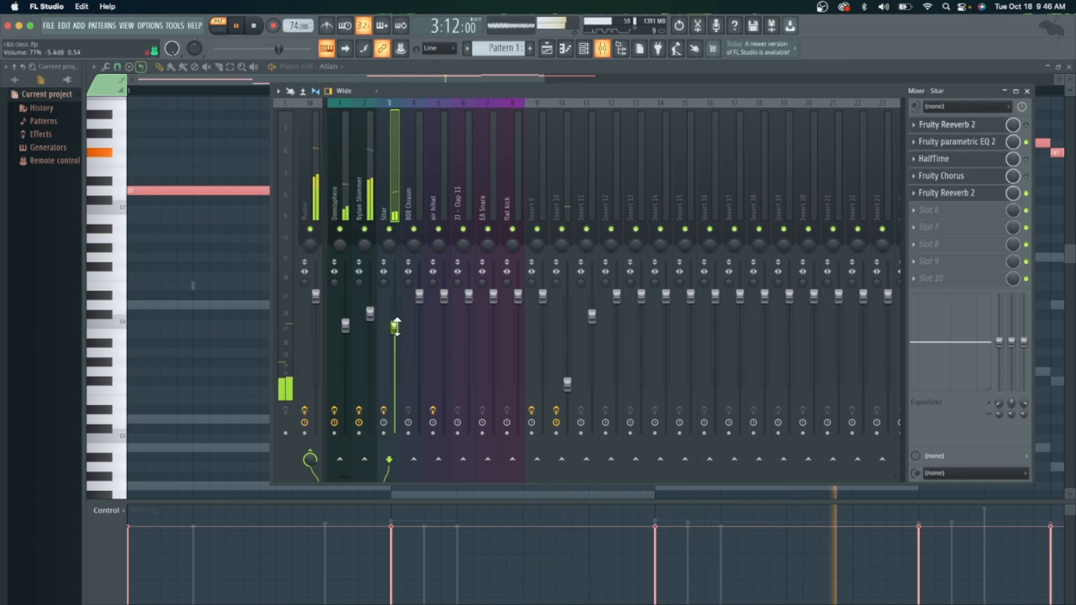
- Lower the low-pass band's cutoff in the Sitar track's Fruity parametric EQ 2 to about 2772 Hz
left_click(975, 141)
left_click_drag(315, 202, 312, 202)
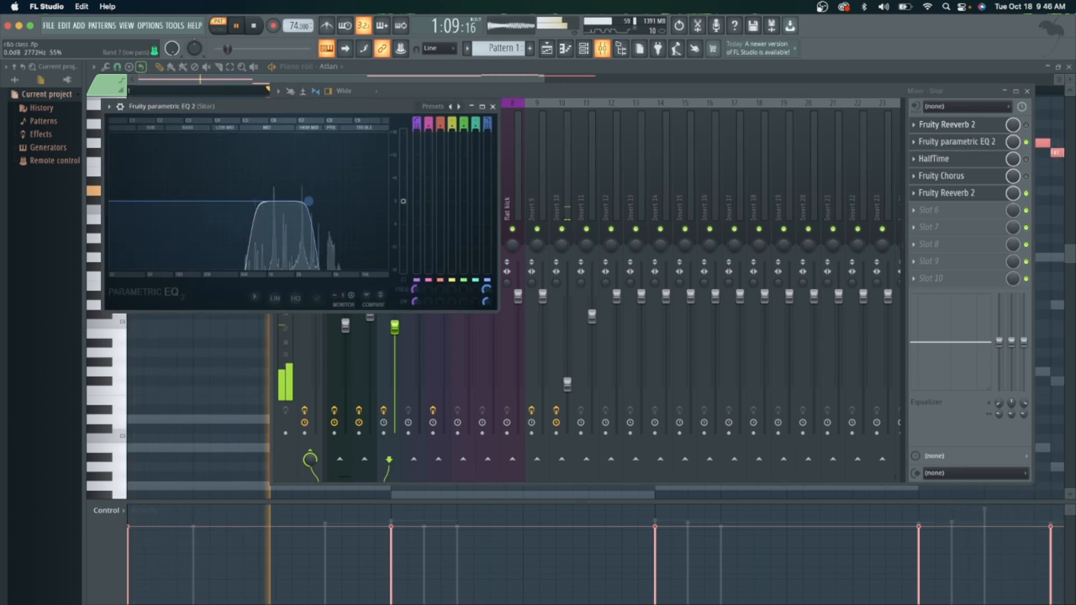